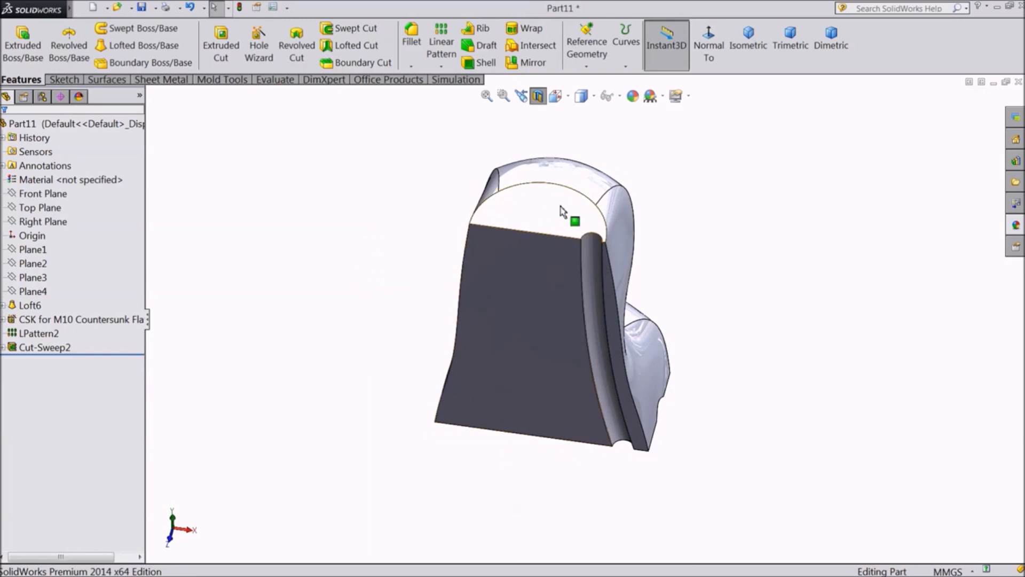
Turn off the section view and show Plane1, Plane2, Plane3 and Plane4.
left_click(538, 98)
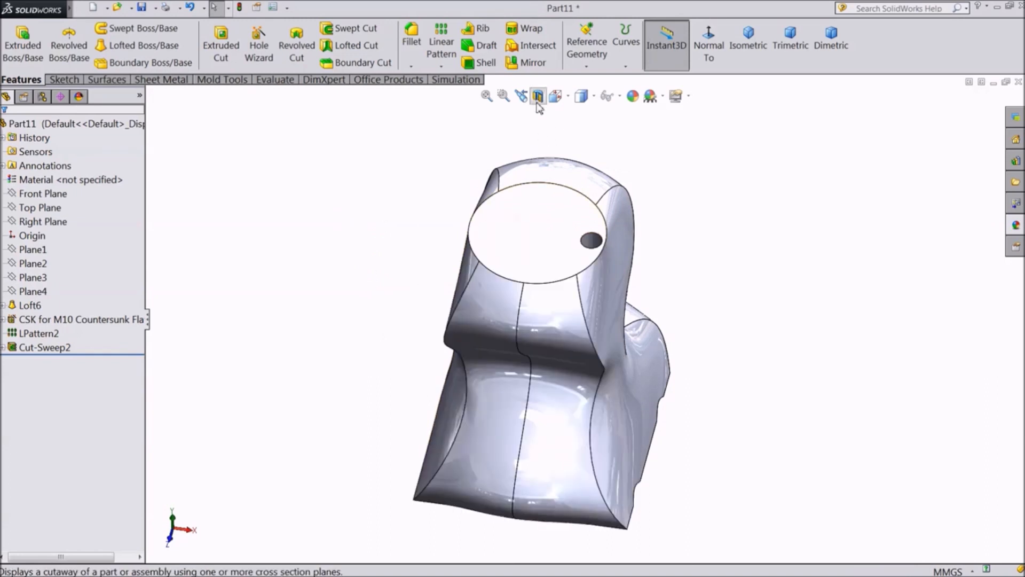
middle_click_drag(665, 226, 614, 168)
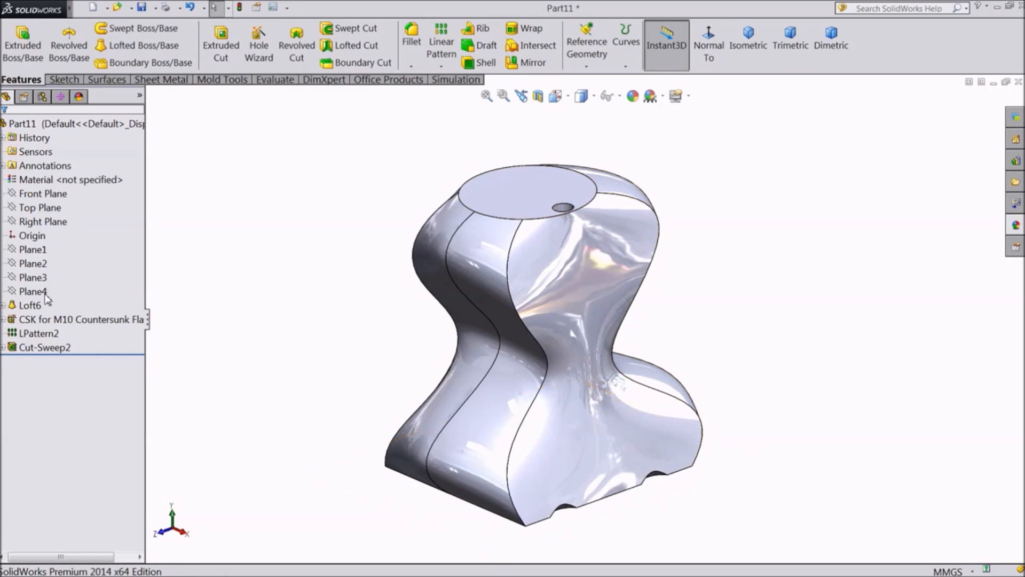
left_click_drag(55, 268, 33, 291)
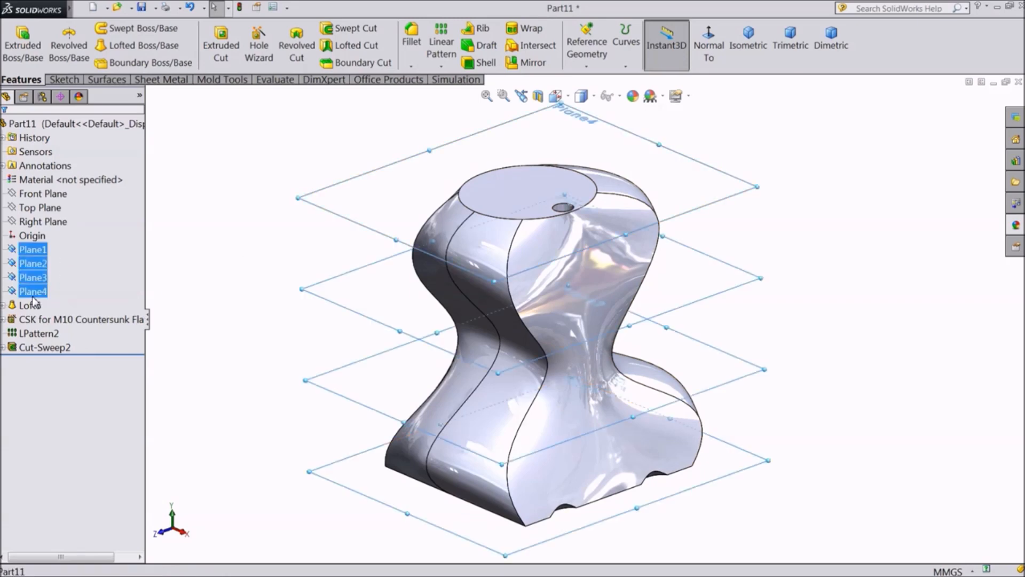
right_click(34, 284)
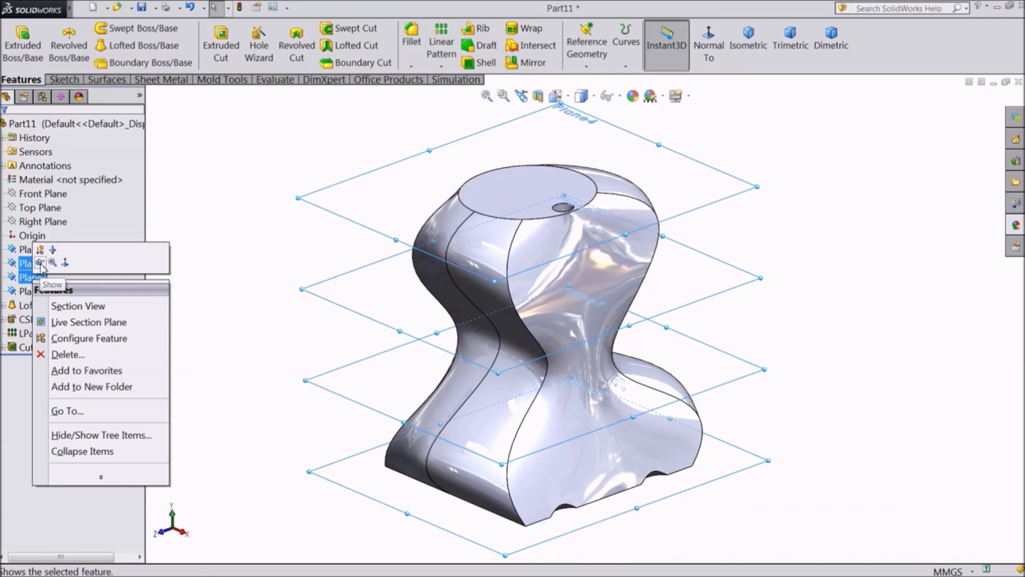
left_click(40, 263)
left_click(863, 233)
middle_click_drag(818, 240, 847, 231)
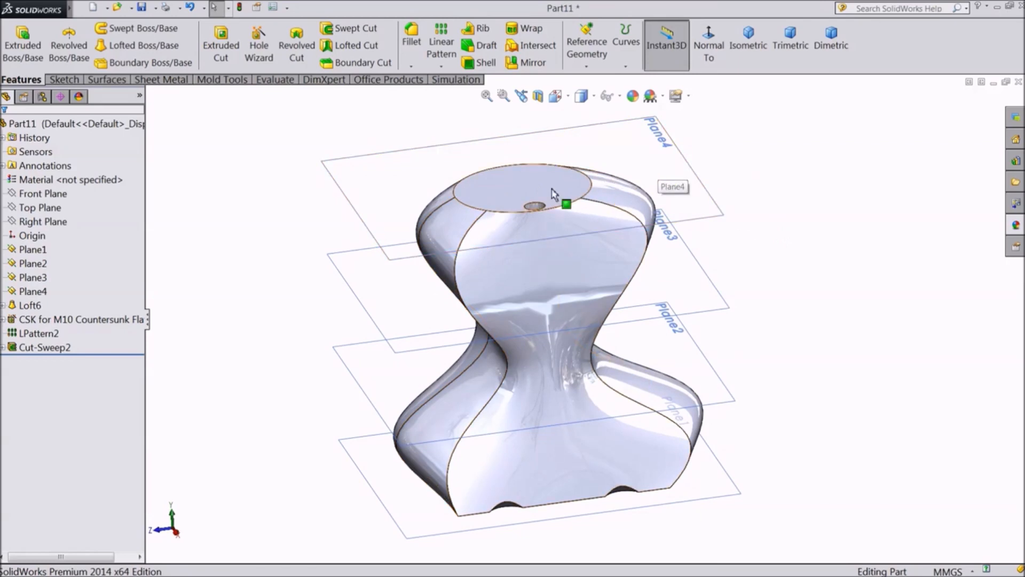
Sketch a circle of about 15 mm radius on Plane4, centred on the origin, and exit the sketch.
left_click(658, 178)
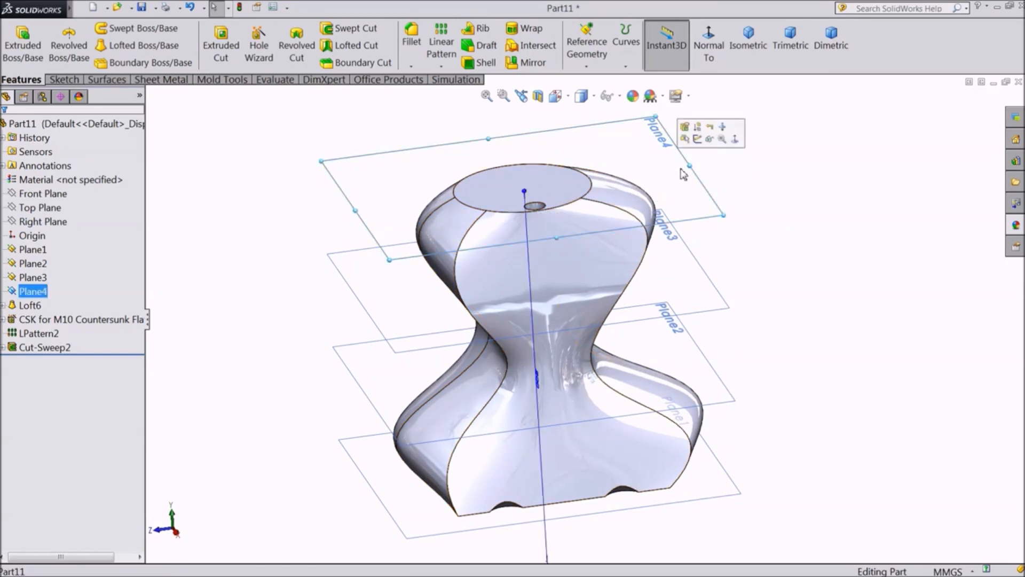
left_click(699, 145)
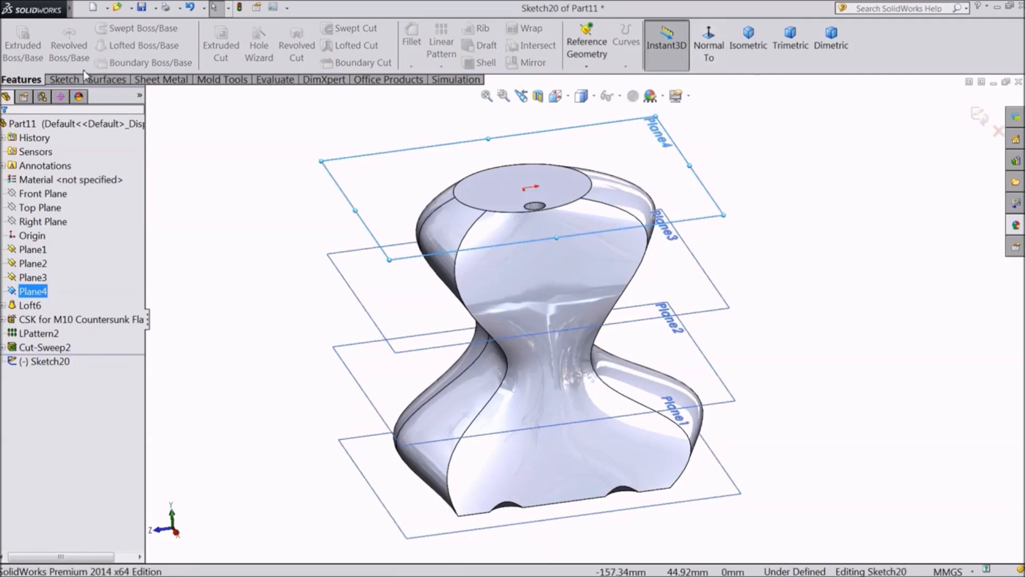
left_click(65, 79)
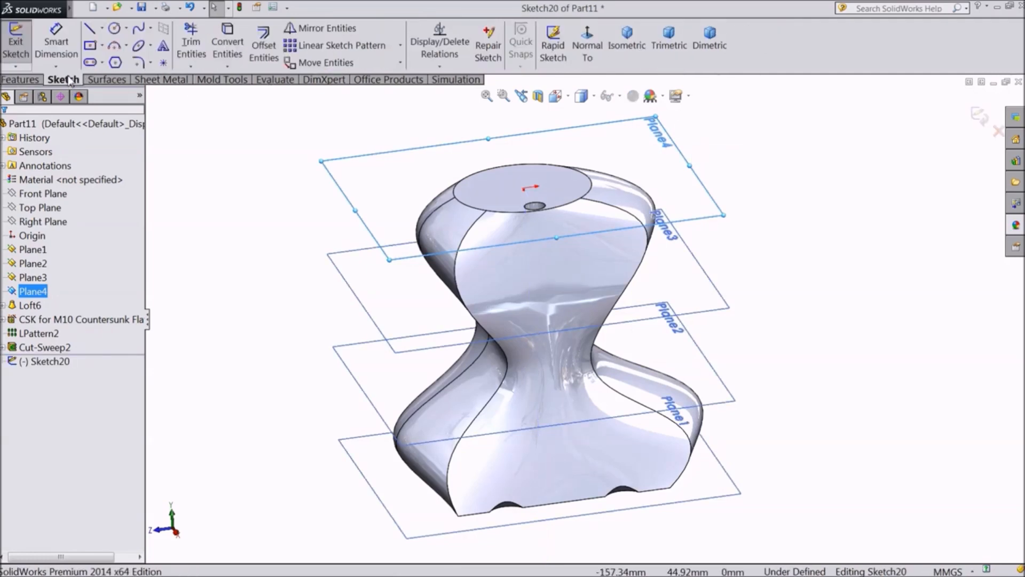
left_click(114, 30)
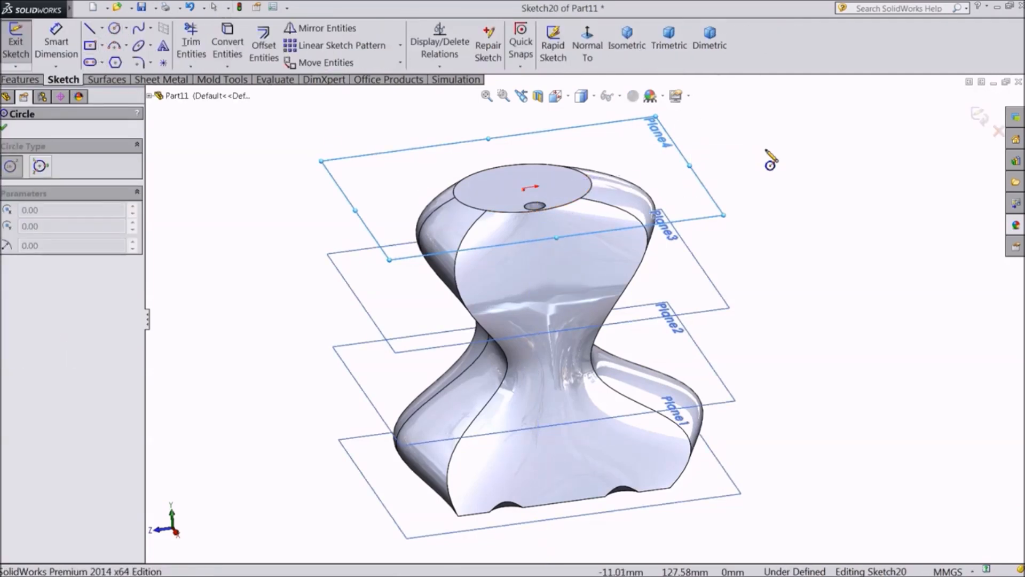
middle_click_drag(766, 151, 773, 181)
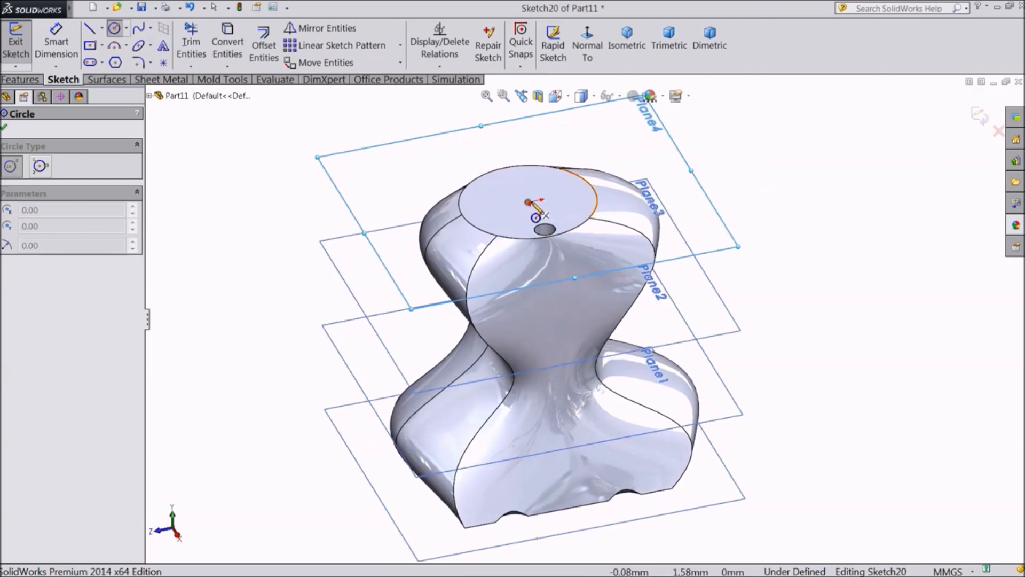
left_click(528, 202)
left_click(509, 194)
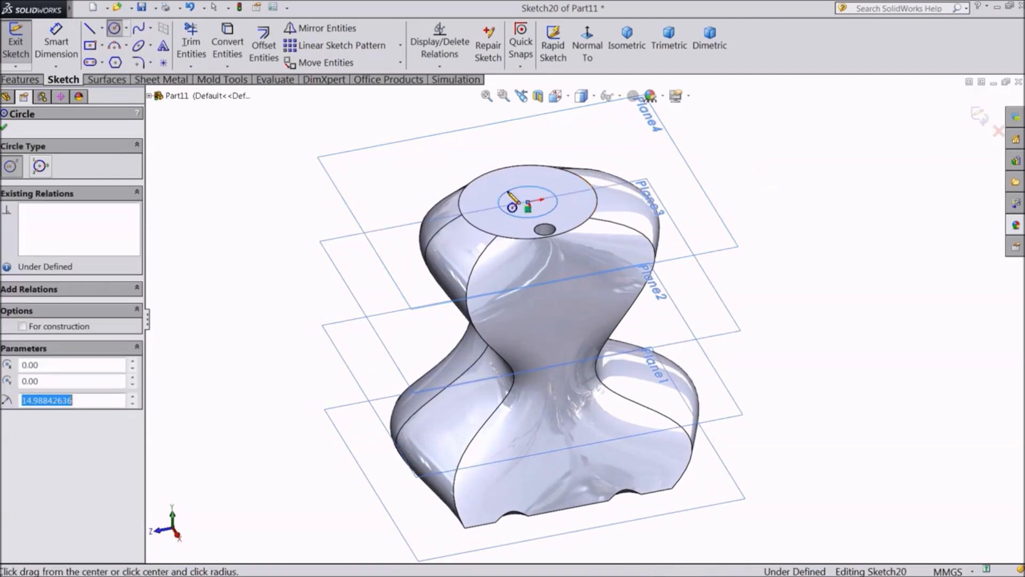
left_click(3, 129)
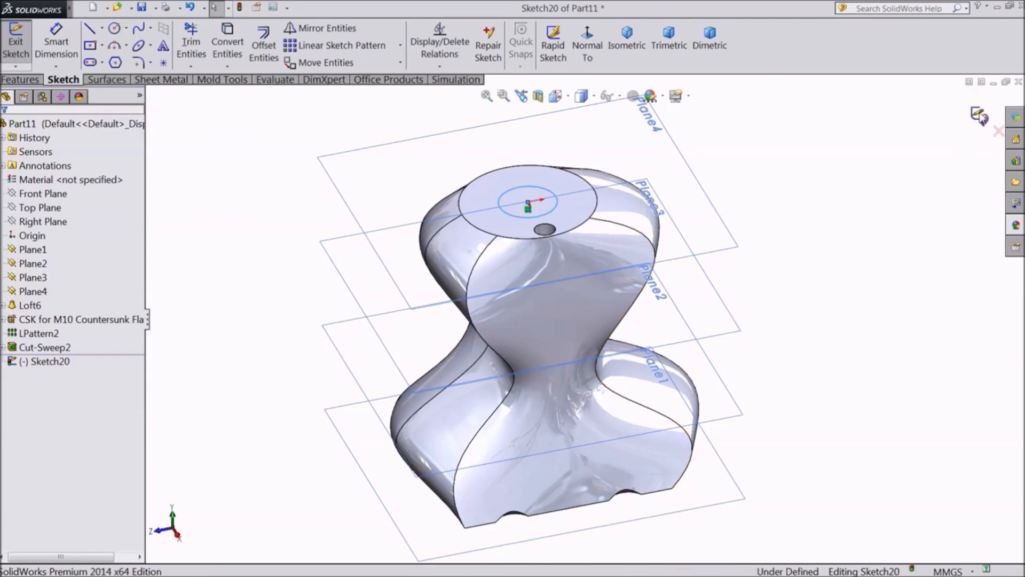
left_click(979, 116)
Sketch a circle of about 23 mm radius on Plane3, centred on the origin, and exit the sketch.
left_click(726, 314)
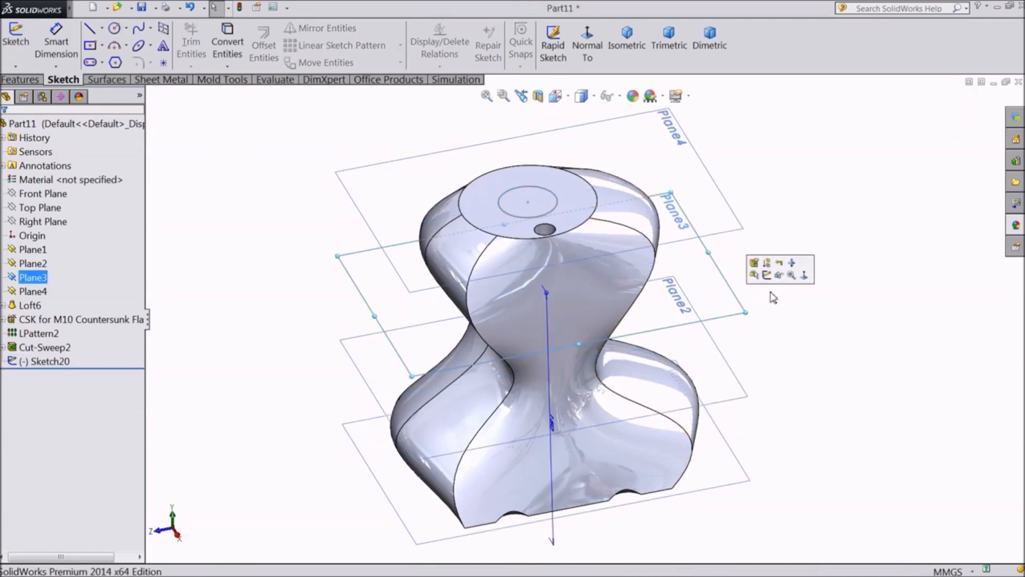
left_click(769, 269)
middle_click_drag(769, 266, 769, 236)
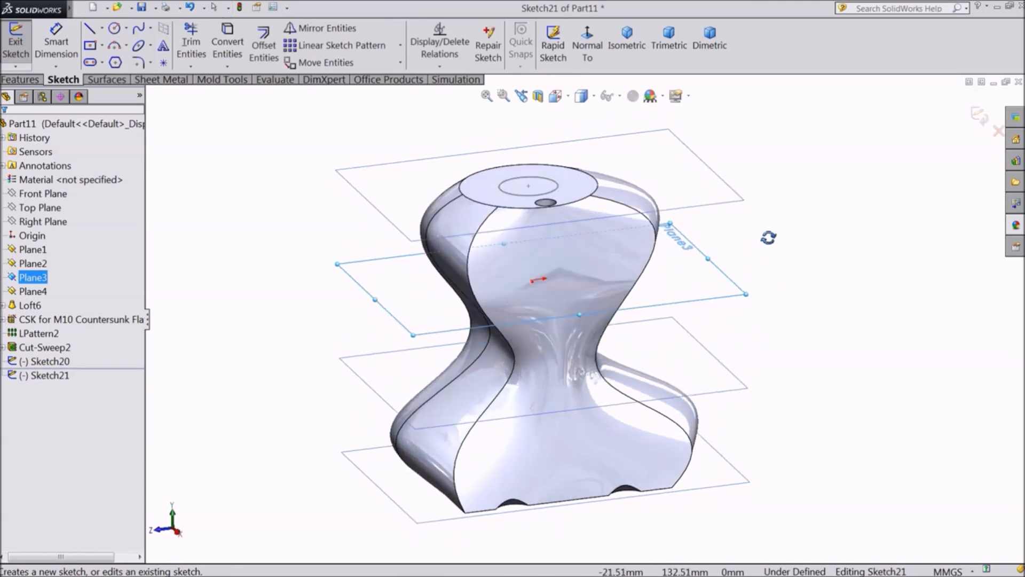
left_click(591, 44)
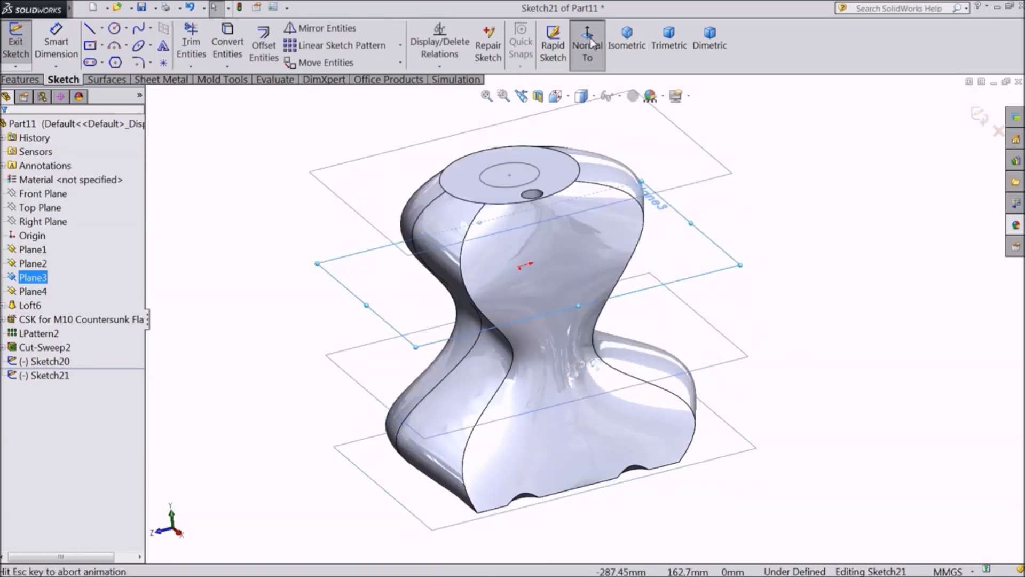
left_click(114, 28)
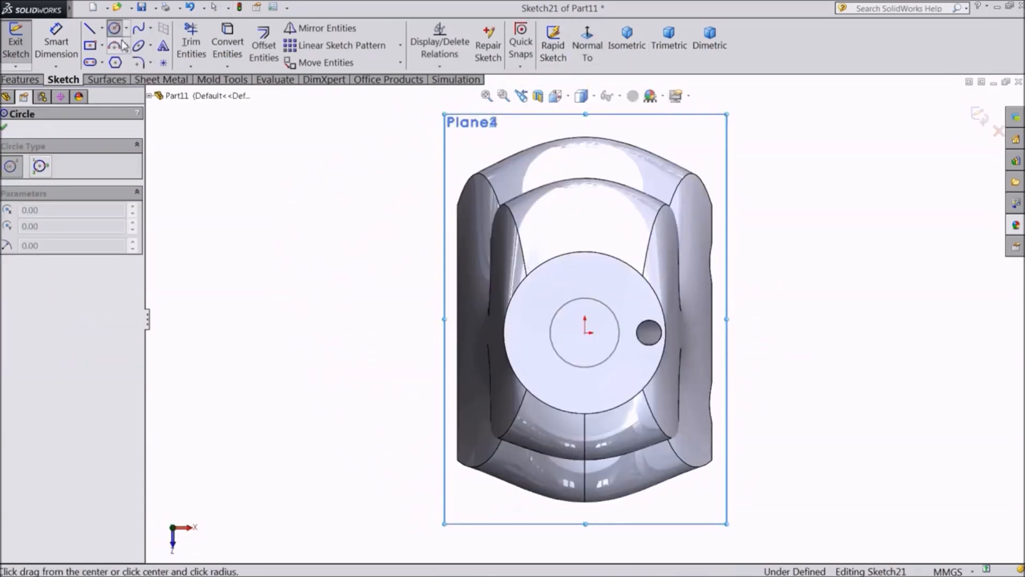
left_click(584, 332)
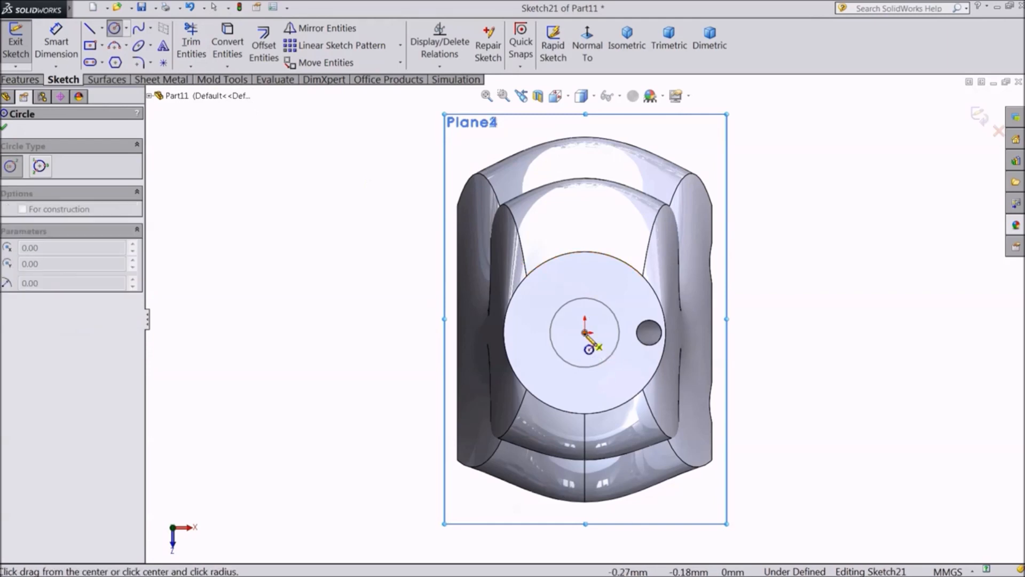
left_click(535, 317)
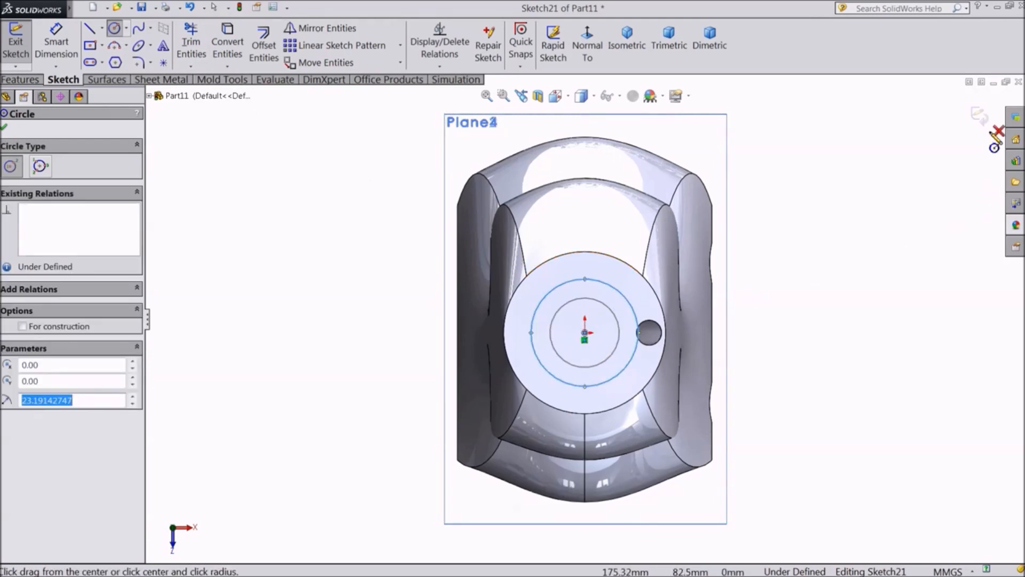
left_click(980, 117)
Sketch a circle of about 19 mm radius on Plane2, centred on the origin, and exit the sketch.
mouse_move(869, 188)
middle_mouse_down()
mouse_move(771, 188)
mouse_move(757, 206)
middle_mouse_up()
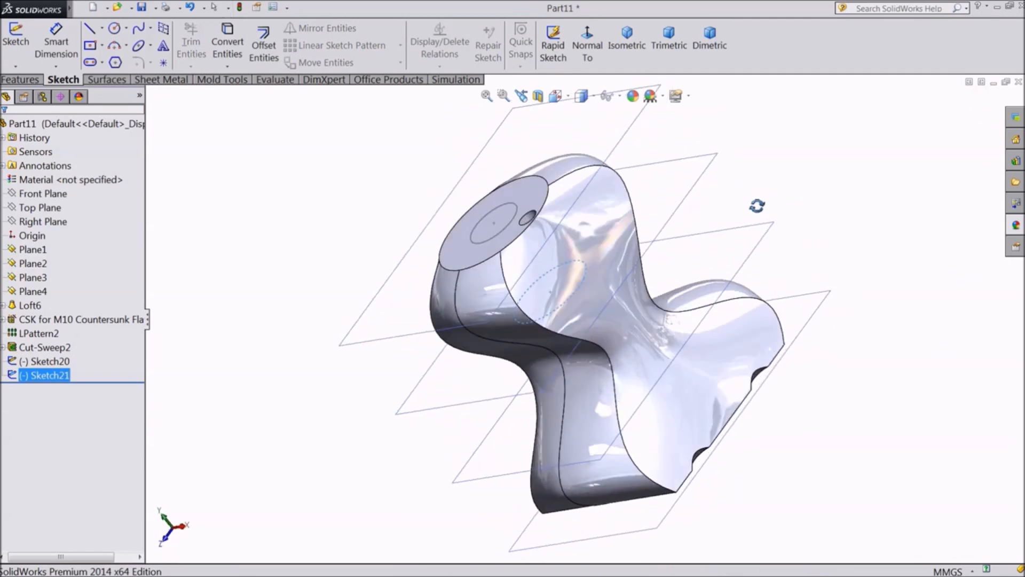
left_click(762, 241)
left_click(789, 201)
left_click(587, 43)
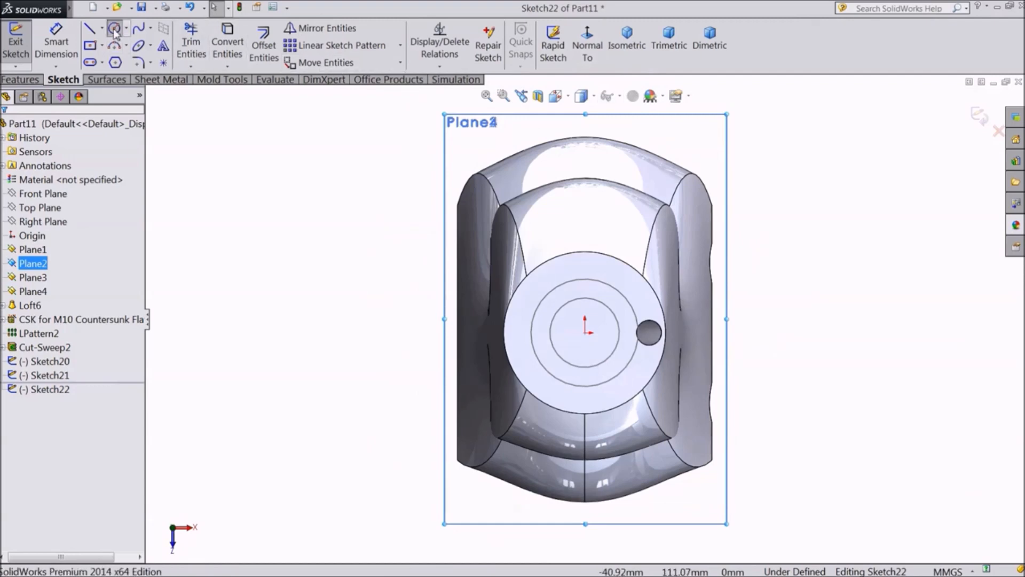
left_click(114, 30)
left_click(585, 332)
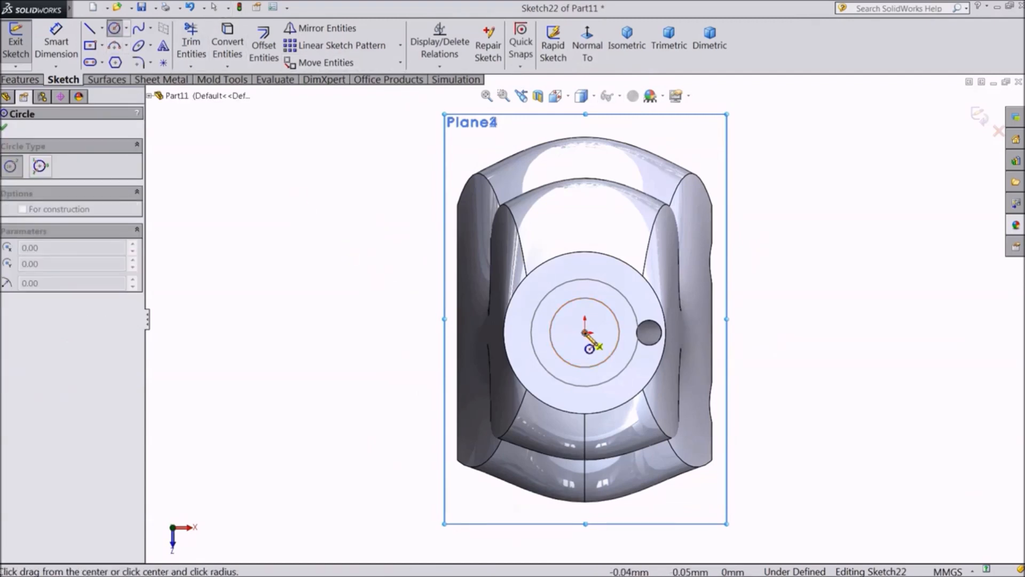
left_click(544, 319)
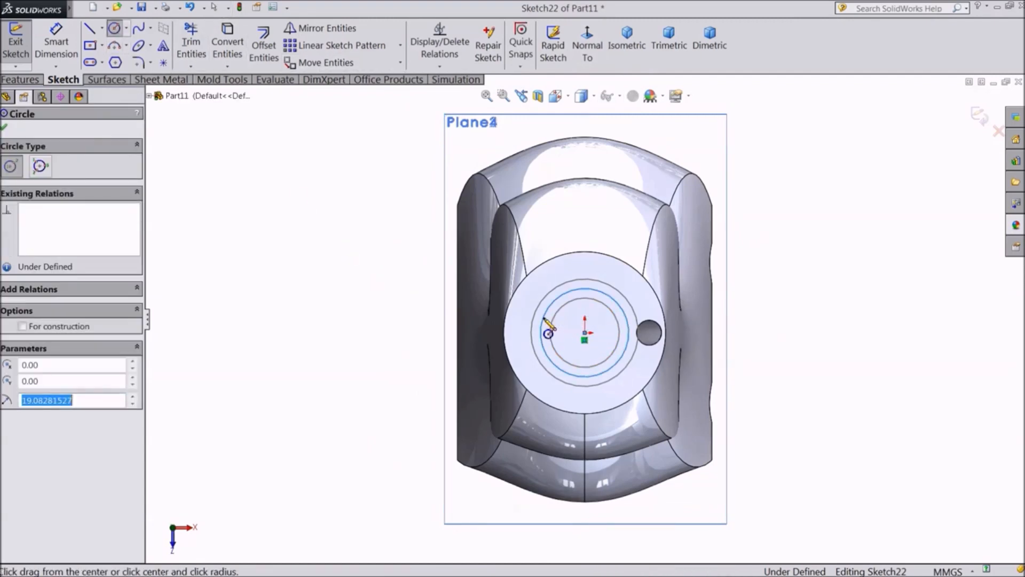
left_click(976, 115)
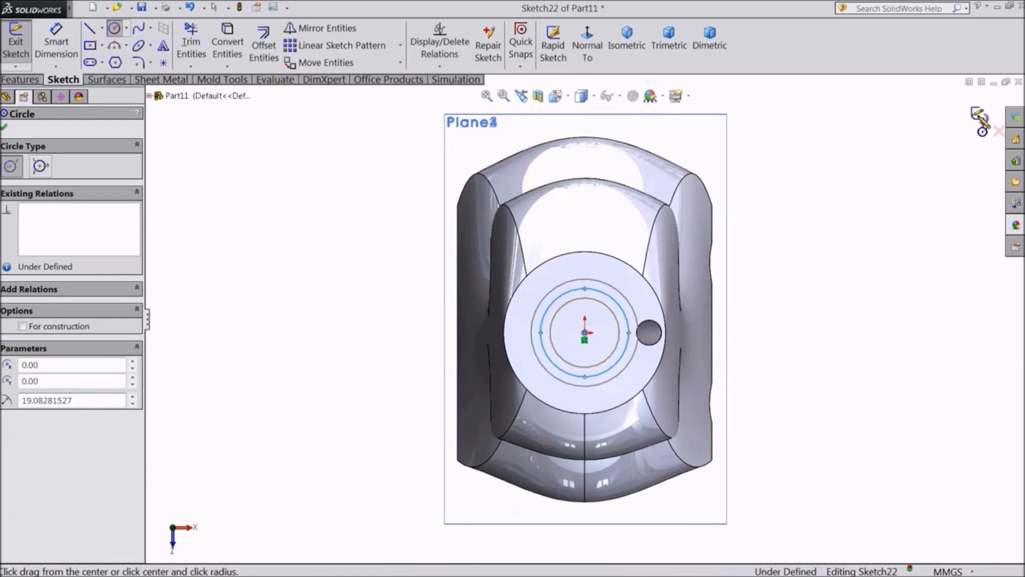
Sketch a circle on Plane1, centred on the origin and much smaller than the other three, and exit the sketch.
scroll(783, 336, "up", 3)
mouse_move(750, 368)
middle_mouse_down()
mouse_move(745, 255)
mouse_move(675, 224)
mouse_move(716, 265)
middle_mouse_up()
scroll(712, 346, "down", 3)
left_click(716, 357)
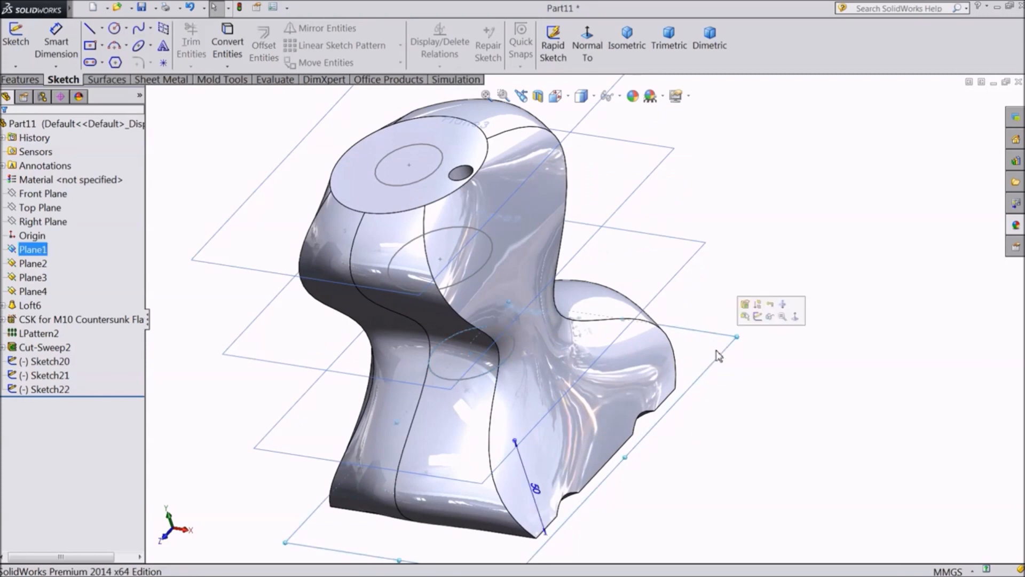
left_click(754, 324)
left_click(588, 47)
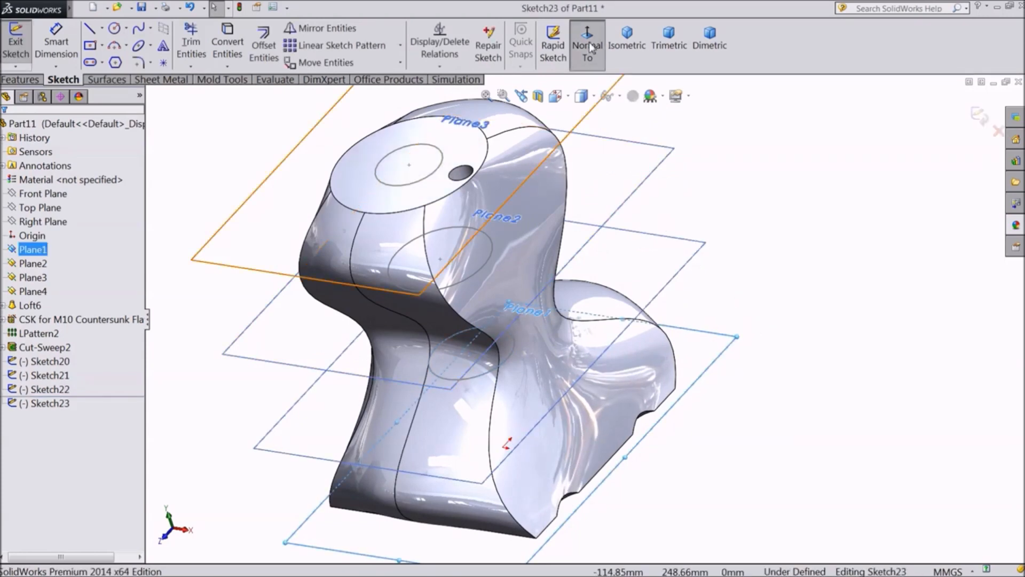
left_click(113, 29)
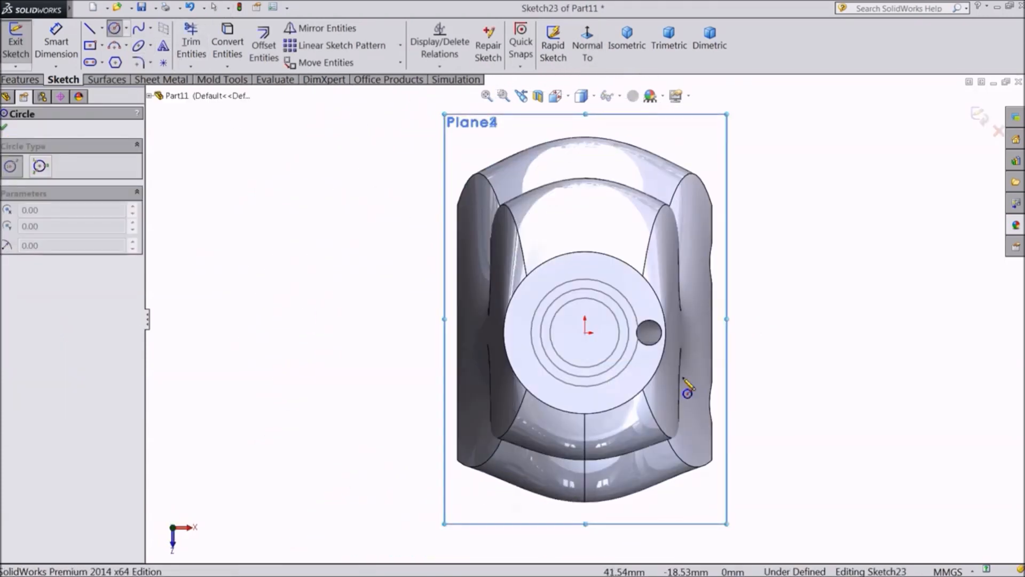
mouse_move(585, 333)
left_mouse_down()
mouse_move(597, 333)
mouse_move(586, 344)
left_mouse_up()
left_click(979, 116)
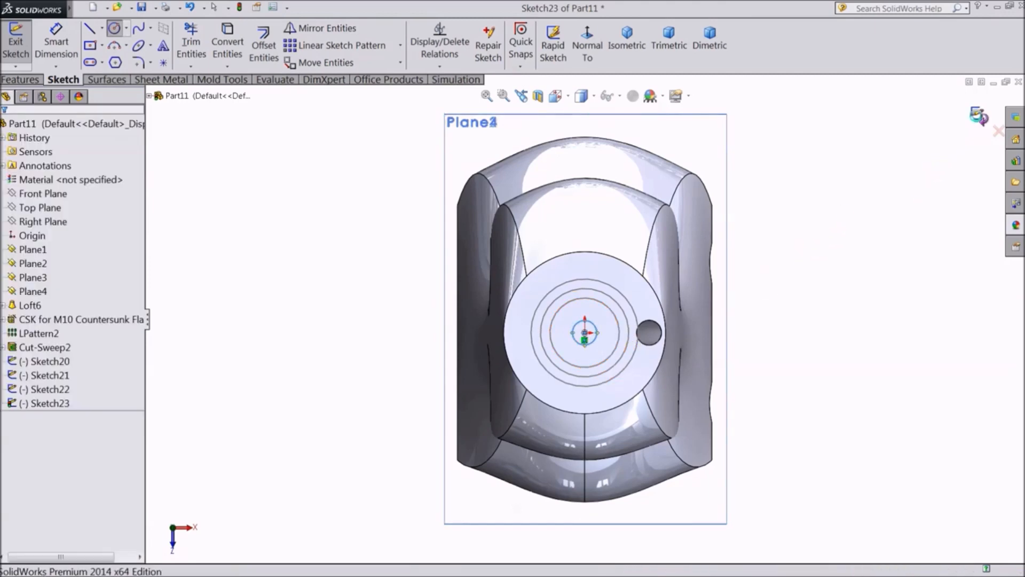
Apply a section view of the part through the Front Plane.
scroll(790, 370, "up", 3)
middle_click_drag(793, 376, 695, 277)
scroll(593, 327, "down", 2)
middle_click_drag(593, 326, 783, 279)
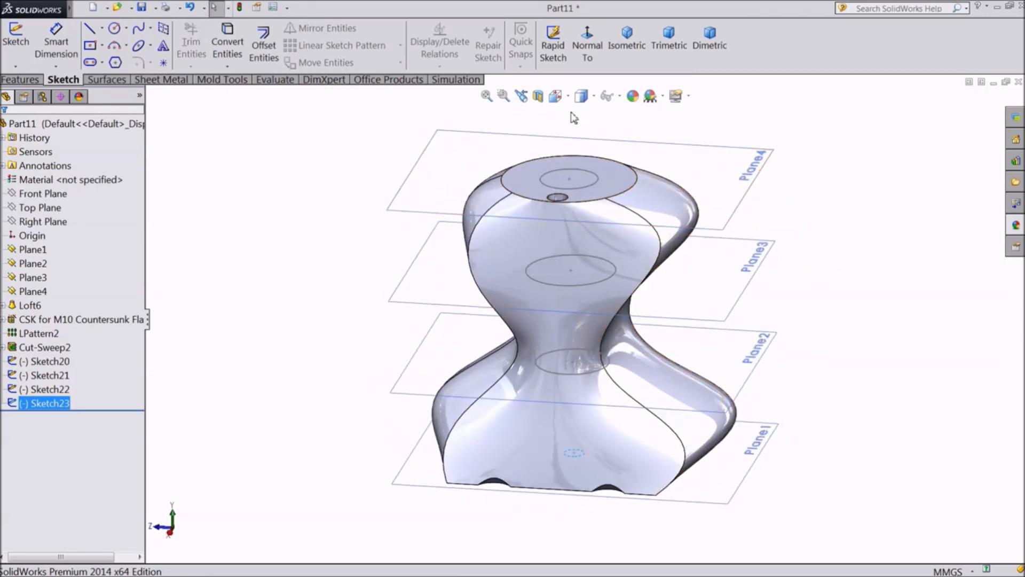
left_click(537, 96)
middle_click_drag(844, 257, 925, 284)
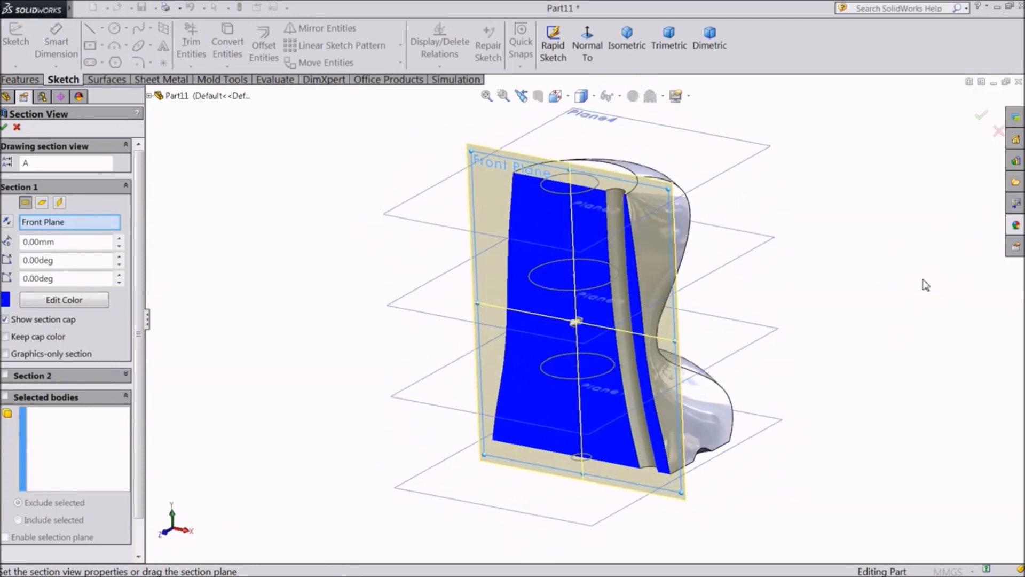
left_click(4, 127)
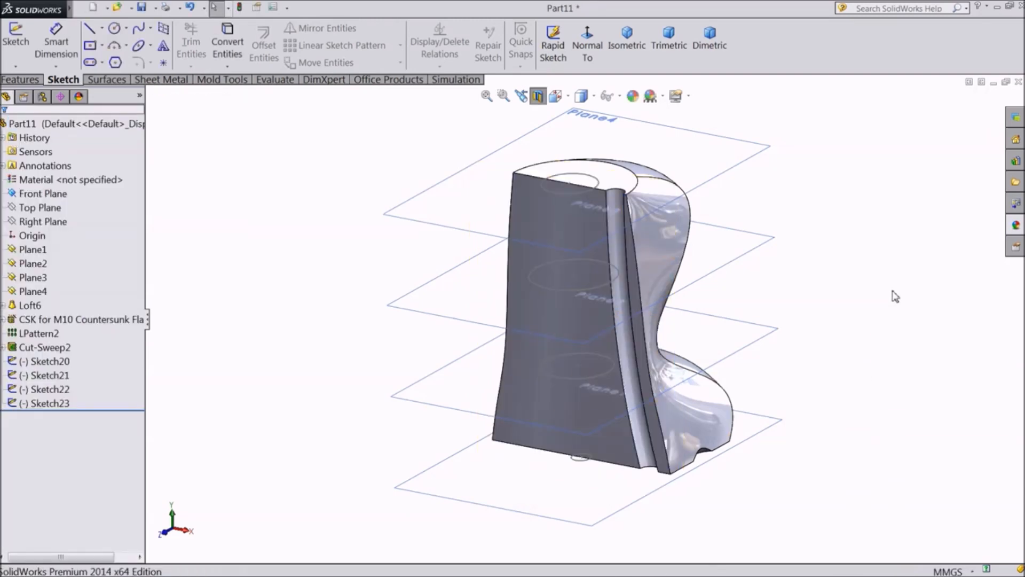
middle_click_drag(895, 291, 863, 339)
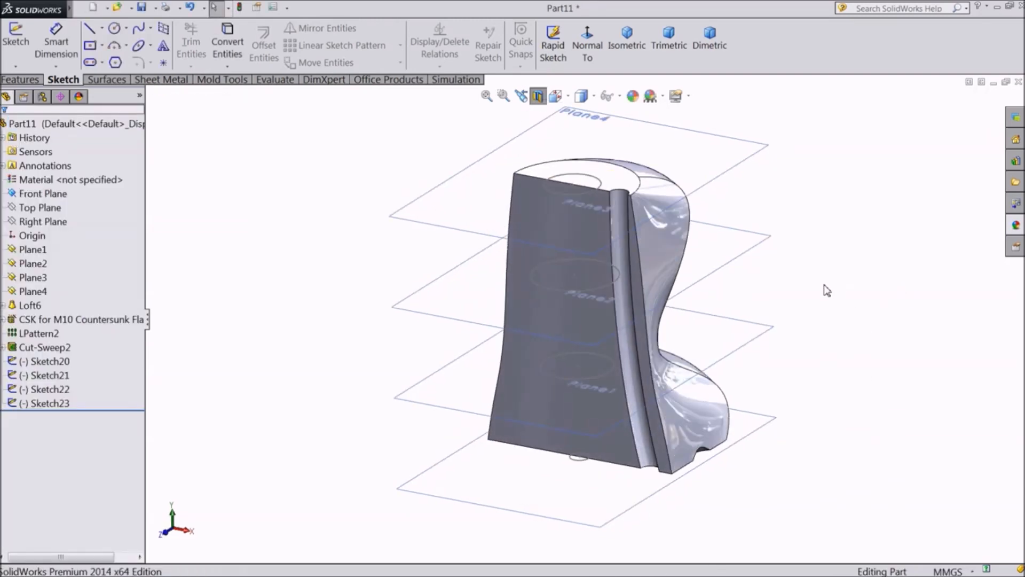
Create a lofted cut through the four circular sketch profiles, picked in order from Plane4 down to Plane1.
left_click(16, 79)
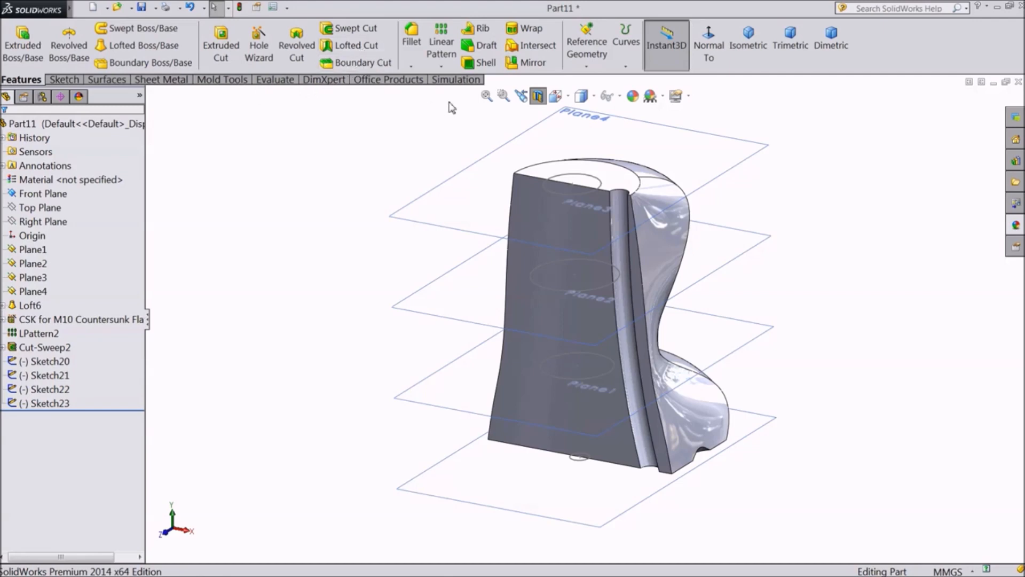
left_click(355, 44)
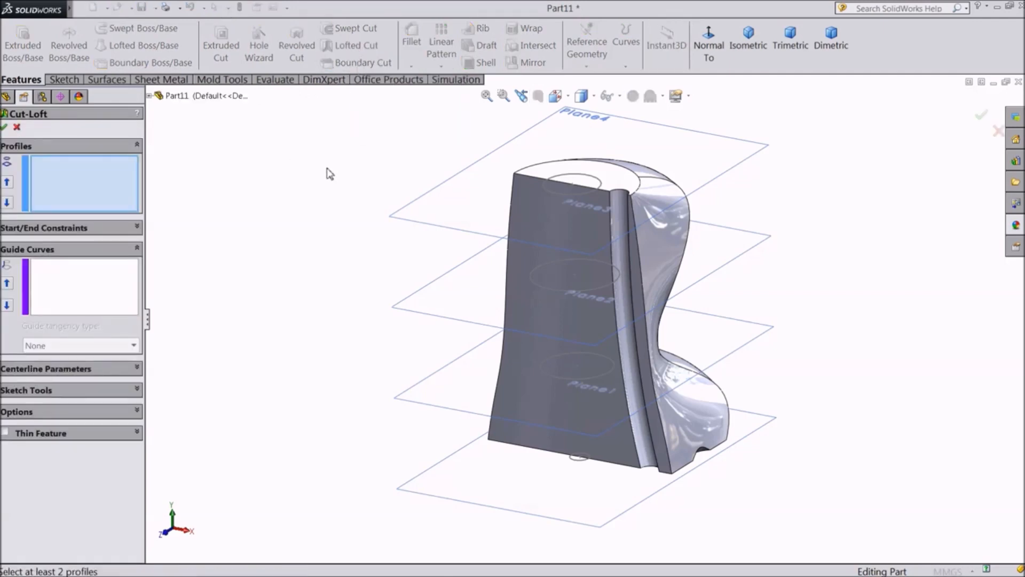
left_click(566, 197)
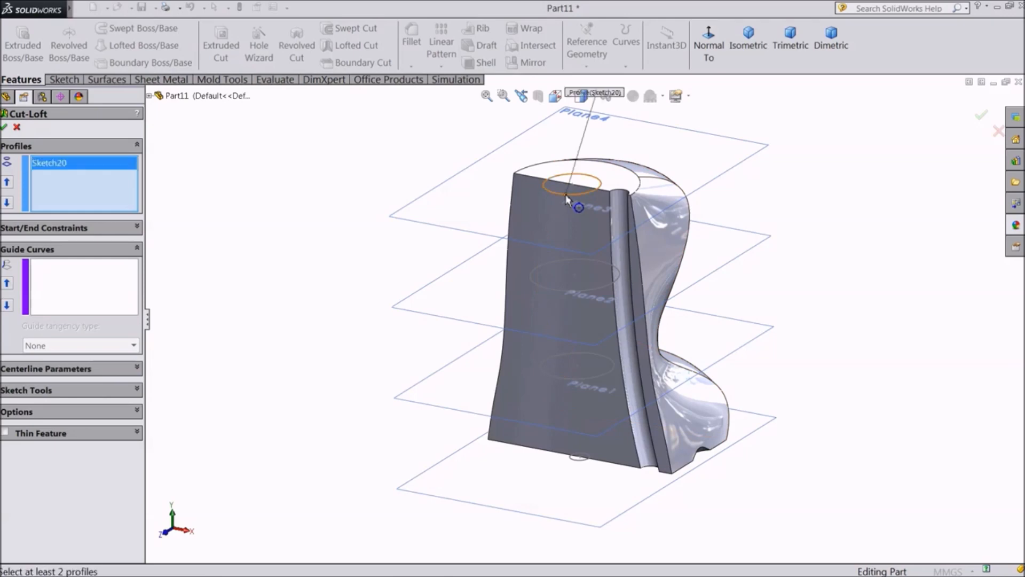
left_click(550, 290)
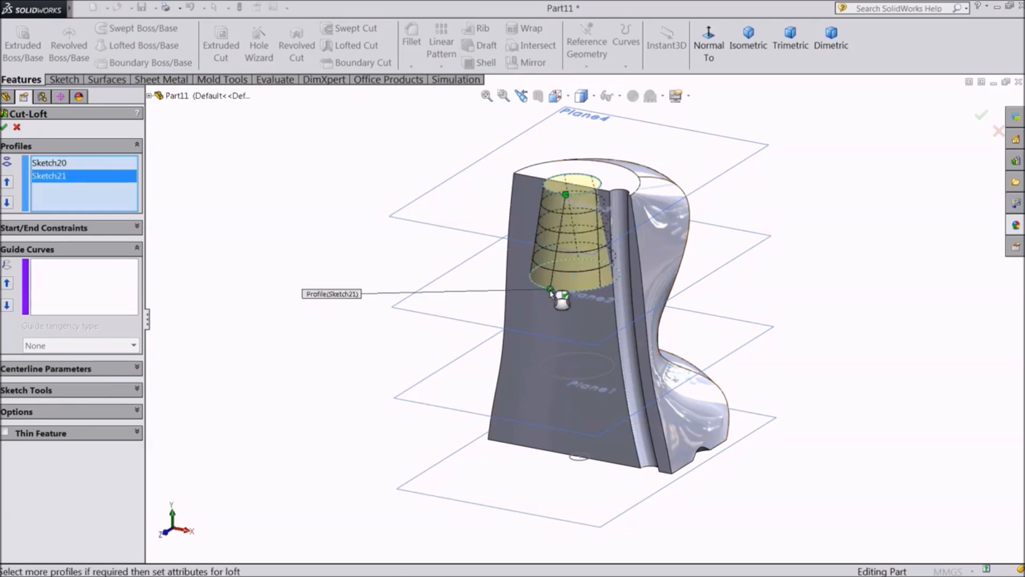
left_click(560, 378)
scroll(577, 454, "down", 3)
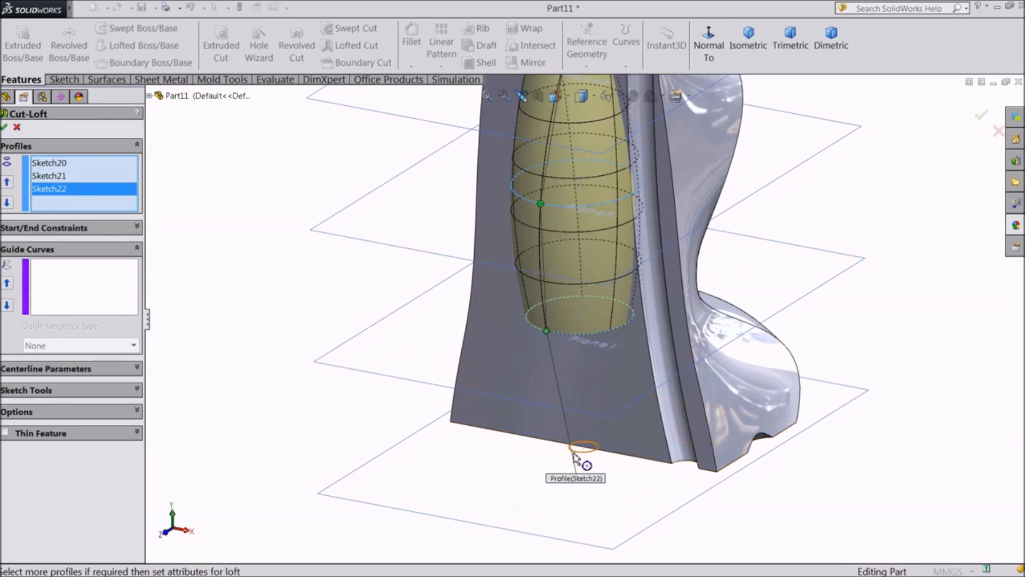
left_click(574, 453)
scroll(580, 454, "up", 3)
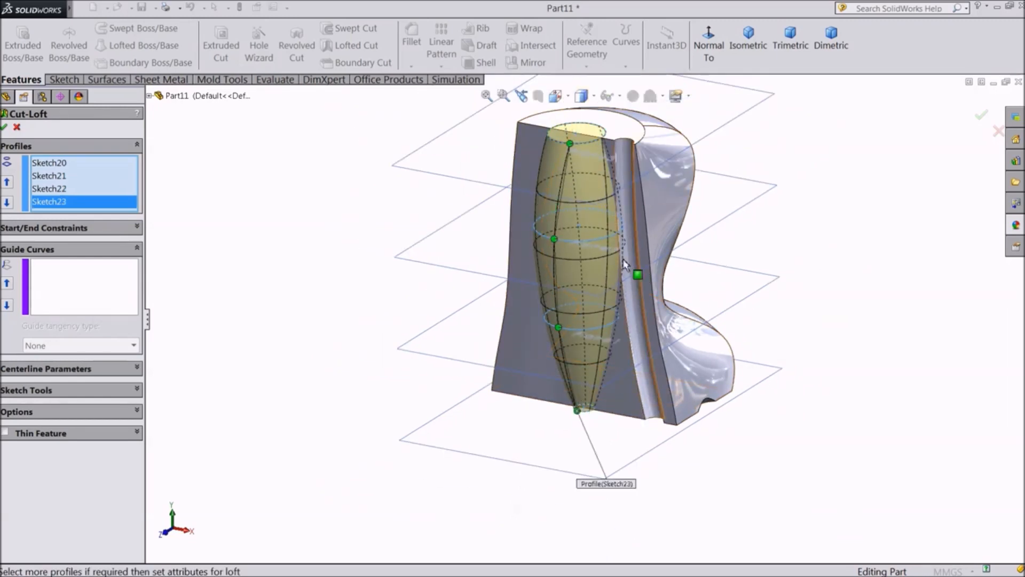
middle_click_drag(784, 230, 769, 192)
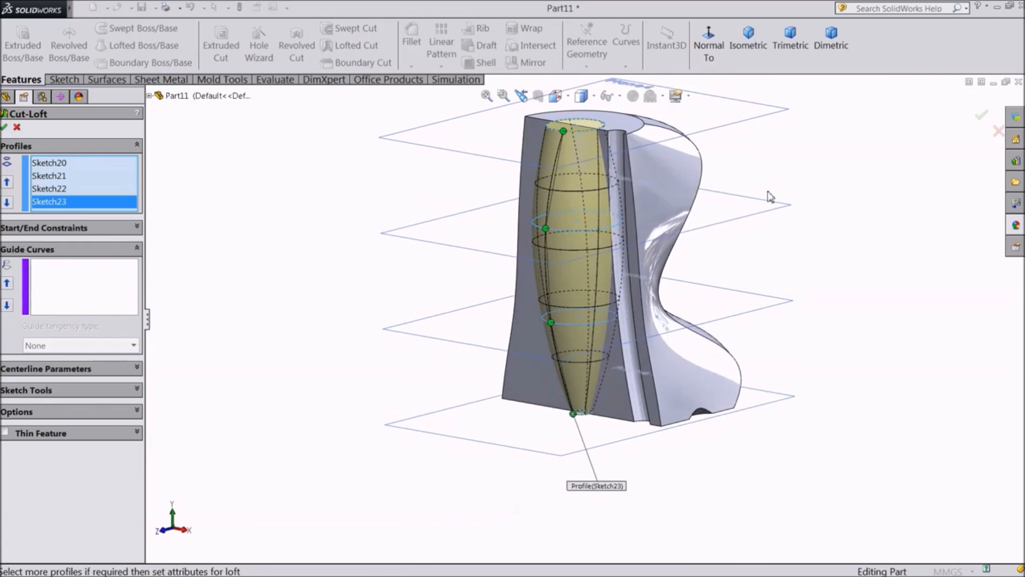
scroll(599, 166, "up", 1)
scroll(598, 176, "down", 1)
scroll(588, 266, "down", 1)
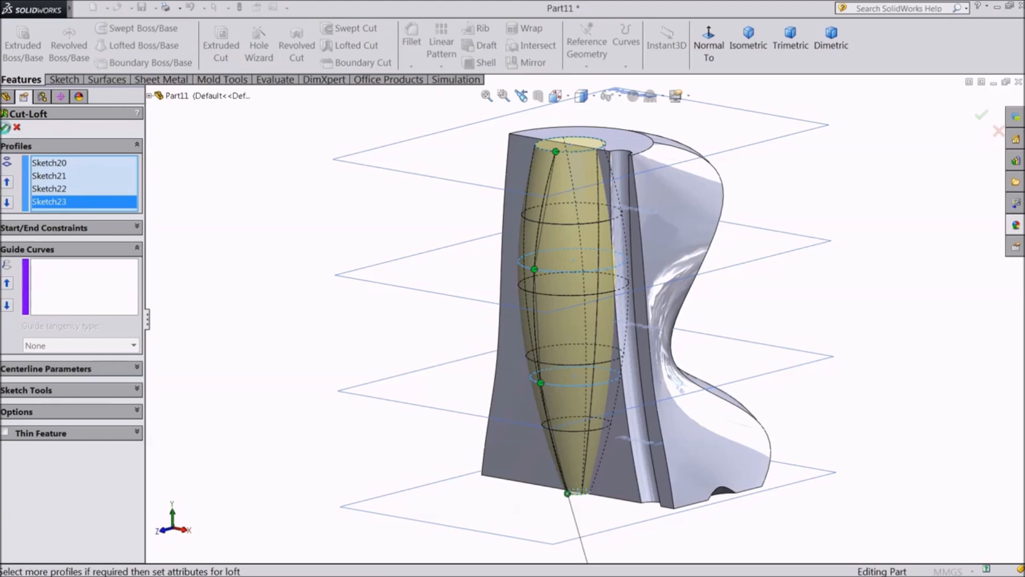
left_click(5, 127)
Apply a section view through the Front Plane and examine the lofted cavity inside the part.
left_click(302, 200)
middle_click_drag(312, 231, 337, 241)
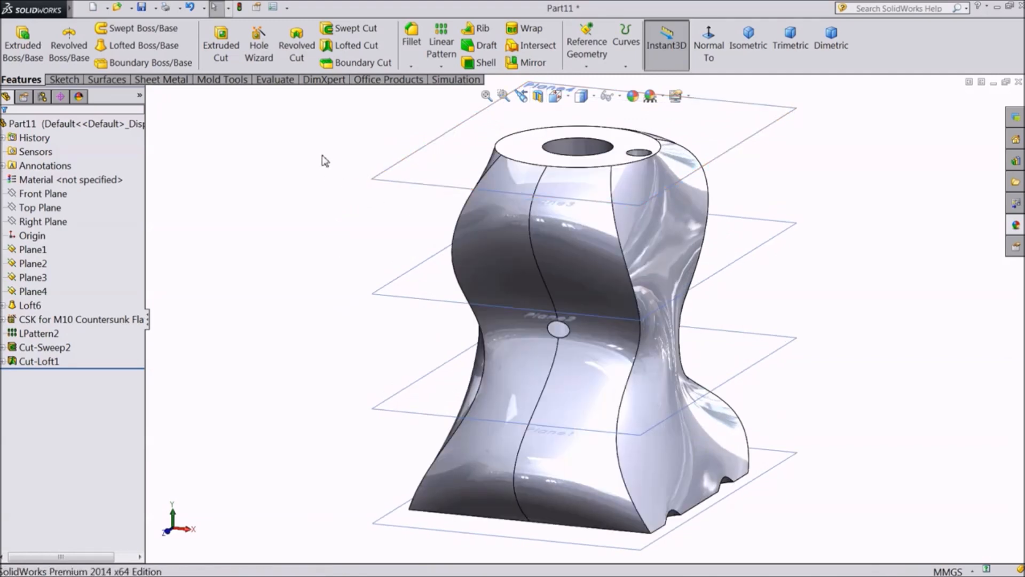
middle_click_drag(324, 172, 319, 292)
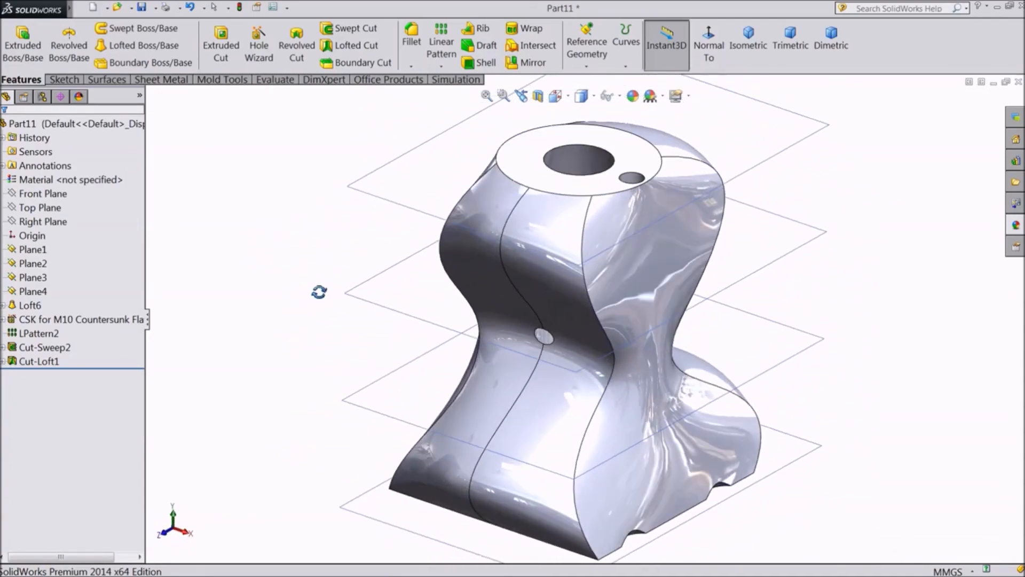
key("z")
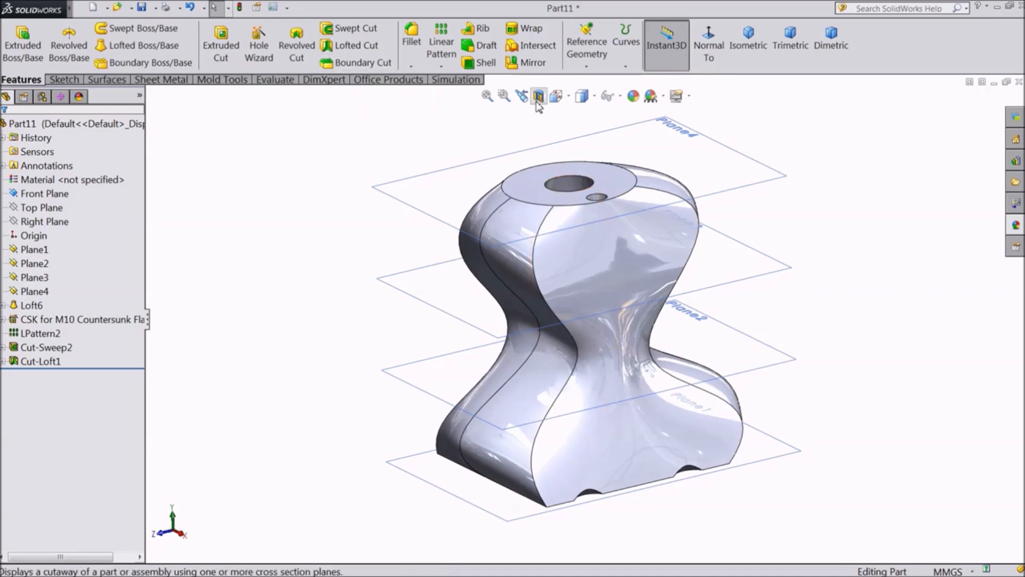
left_click(538, 96)
middle_click_drag(283, 246, 417, 255)
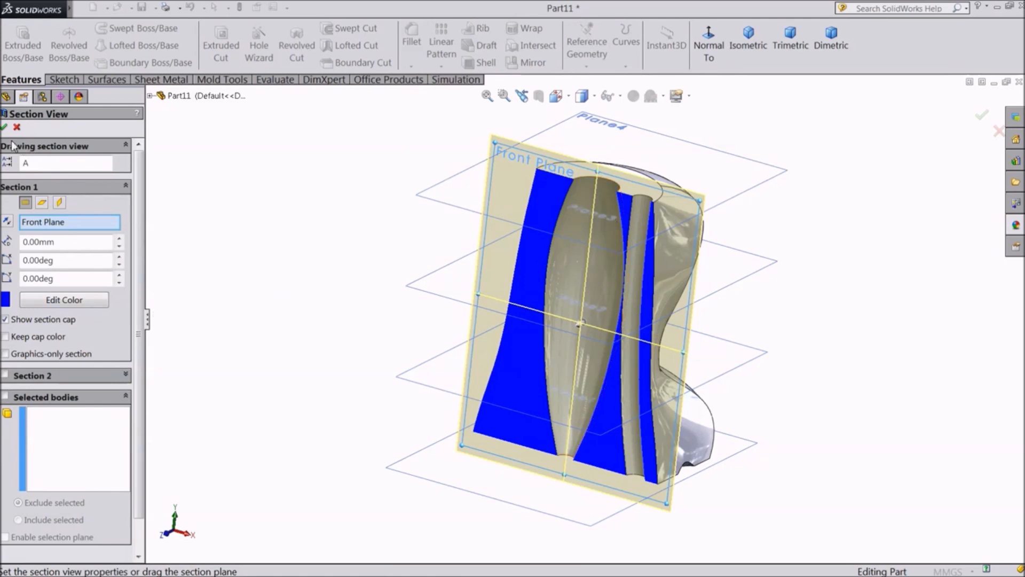
left_click(4, 127)
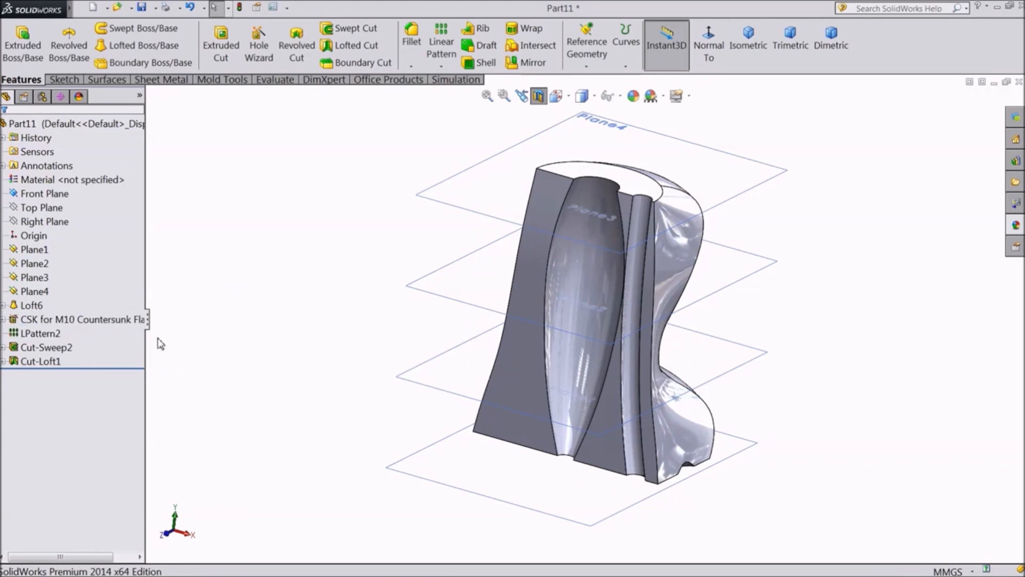
mouse_move(309, 226)
middle_mouse_down()
mouse_move(307, 256)
mouse_move(314, 232)
middle_mouse_up()
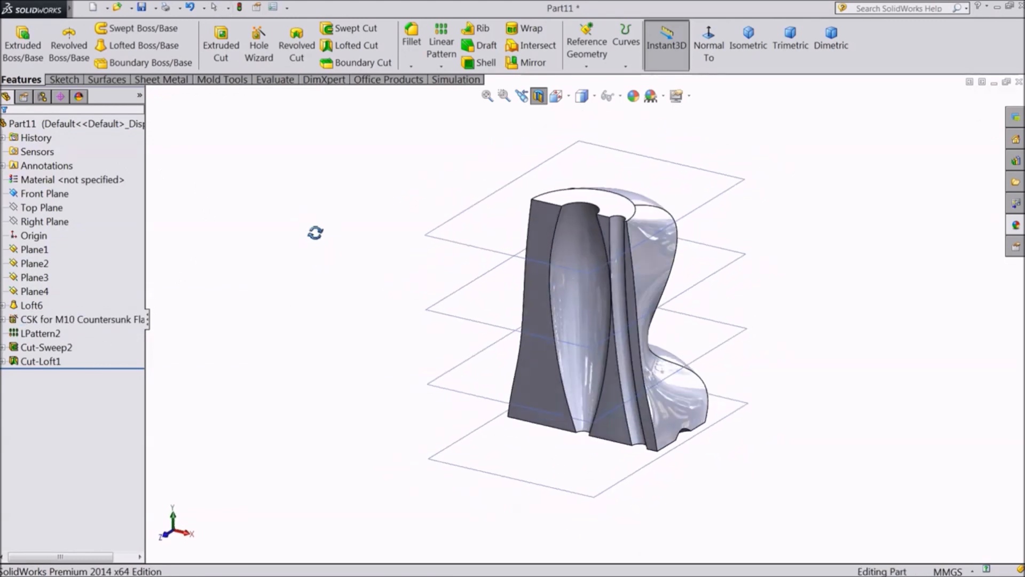
scroll(609, 393, "down", 2)
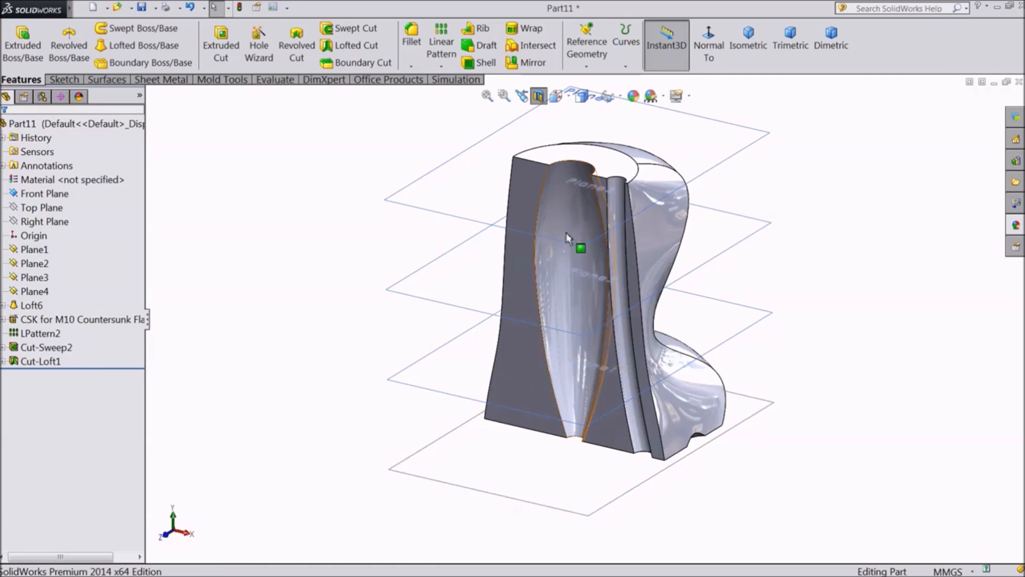
Delete the lofted cut feature while keeping its absorbed profile sketches.
left_click(44, 363)
double_click(43, 367)
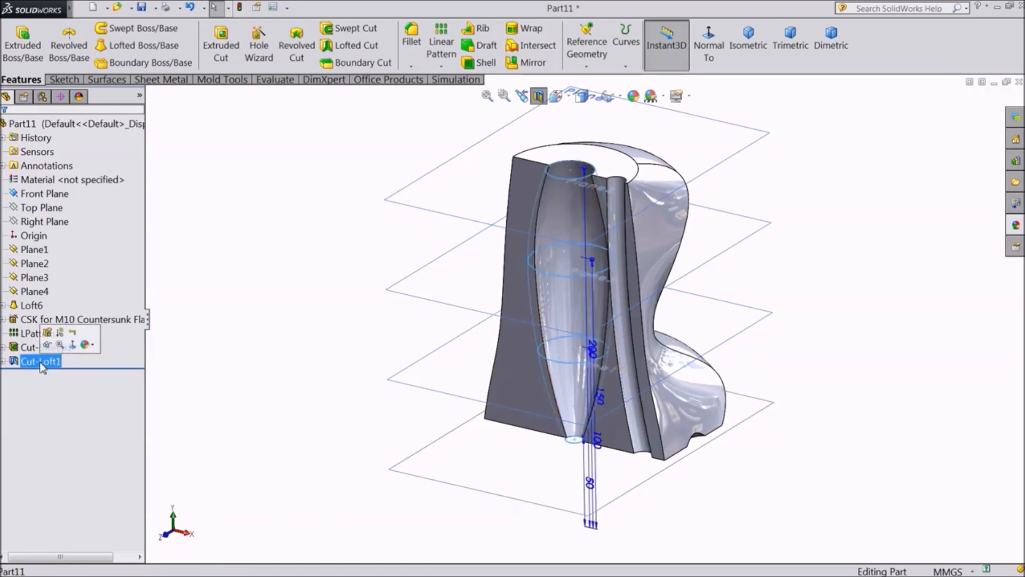
right_click(43, 367)
left_click(74, 375)
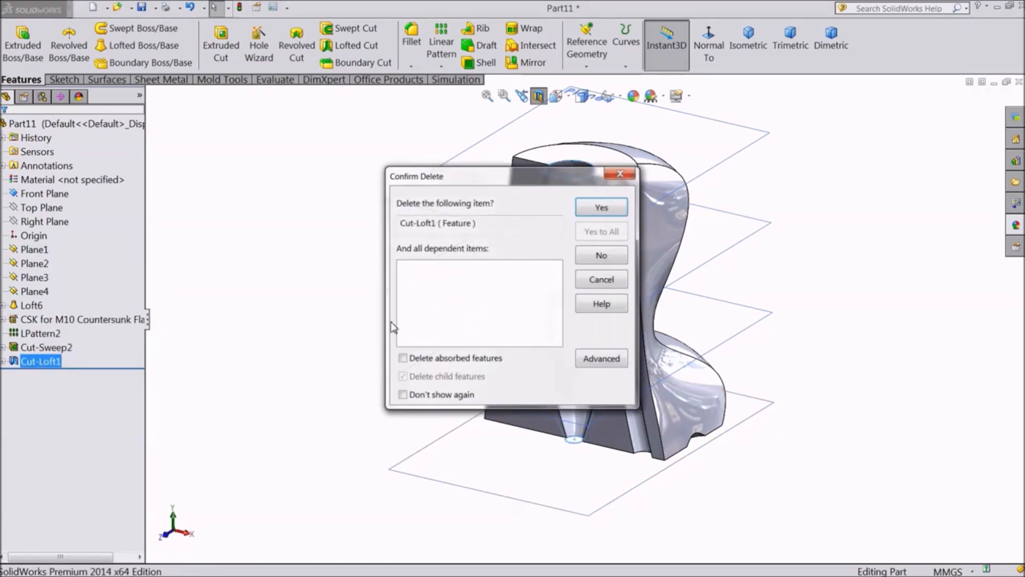
left_click(614, 215)
mouse_move(324, 257)
middle_mouse_down()
mouse_move(340, 245)
mouse_move(330, 253)
middle_mouse_up()
scroll(632, 298, "down", 2)
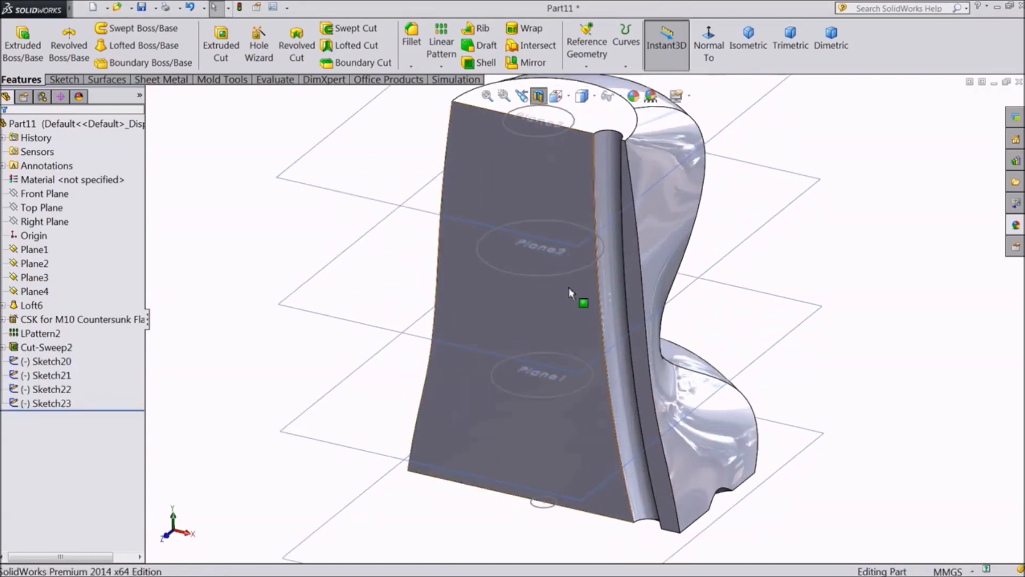
left_click(563, 274)
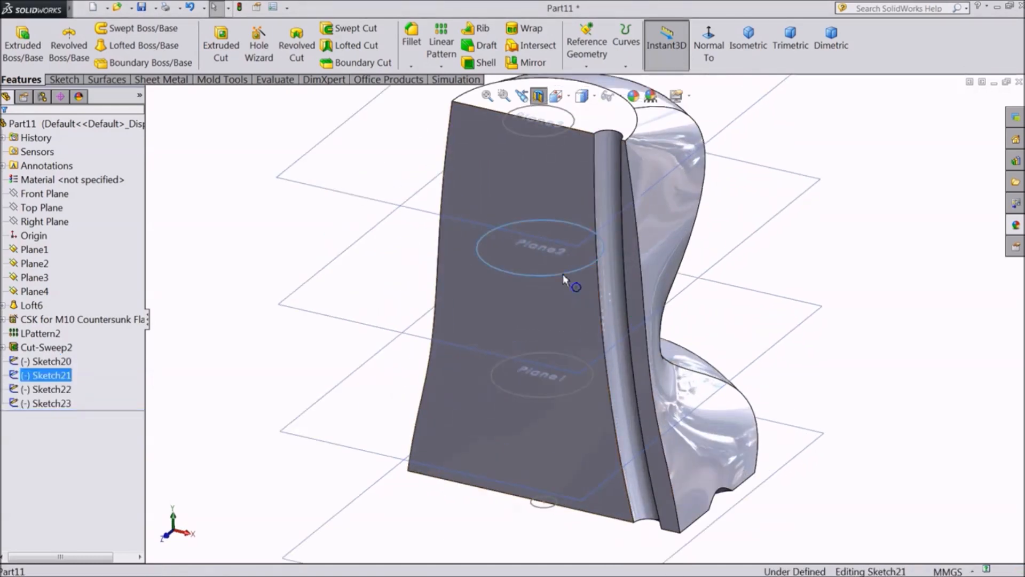
left_click(548, 135)
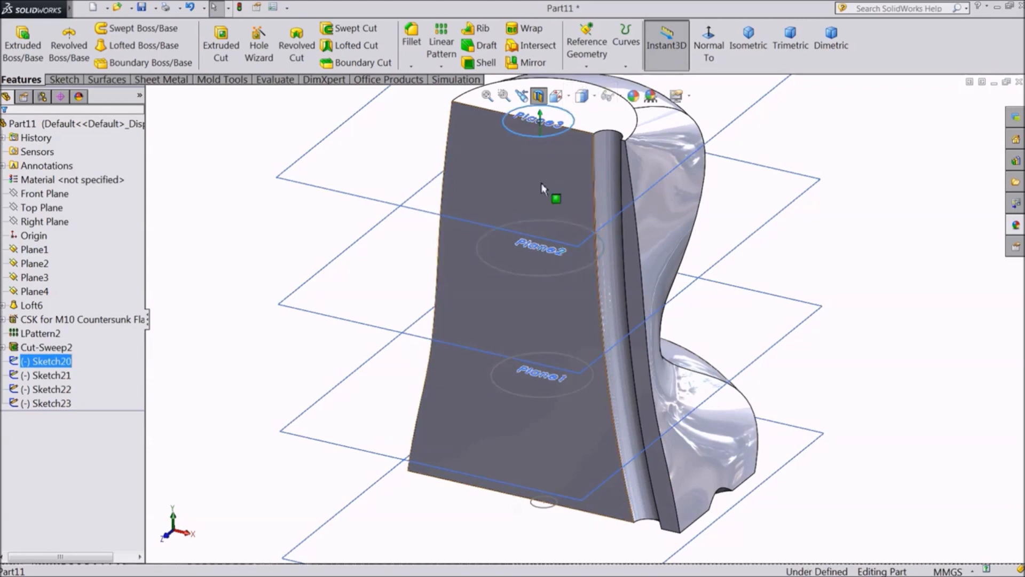
left_click(566, 399)
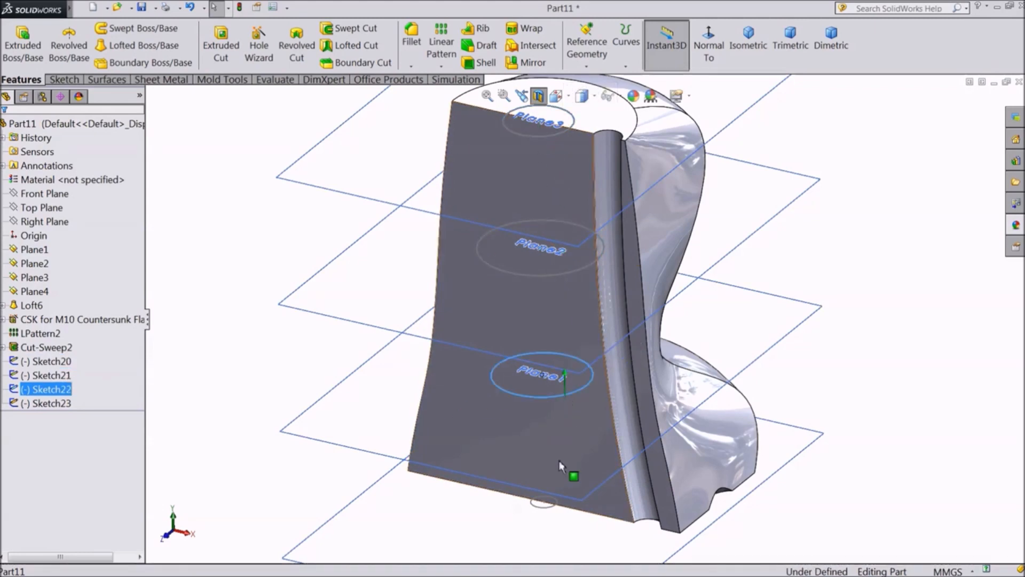
left_click(550, 511)
scroll(622, 392, "up", 2)
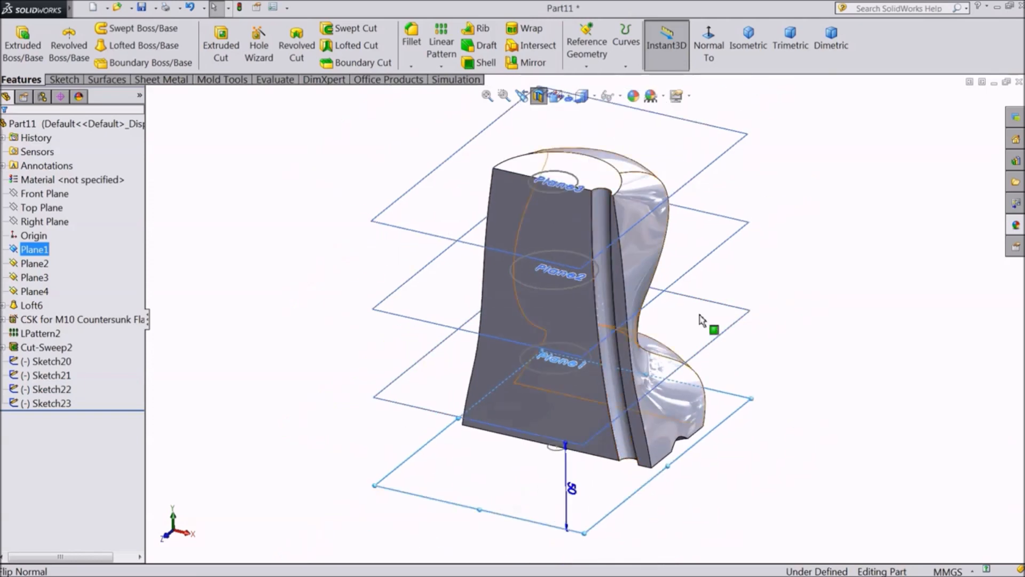
left_click(795, 281)
Start a new sketch on the Front Plane and orient the view normal to it.
left_click(46, 195)
middle_click_drag(218, 197, 238, 175)
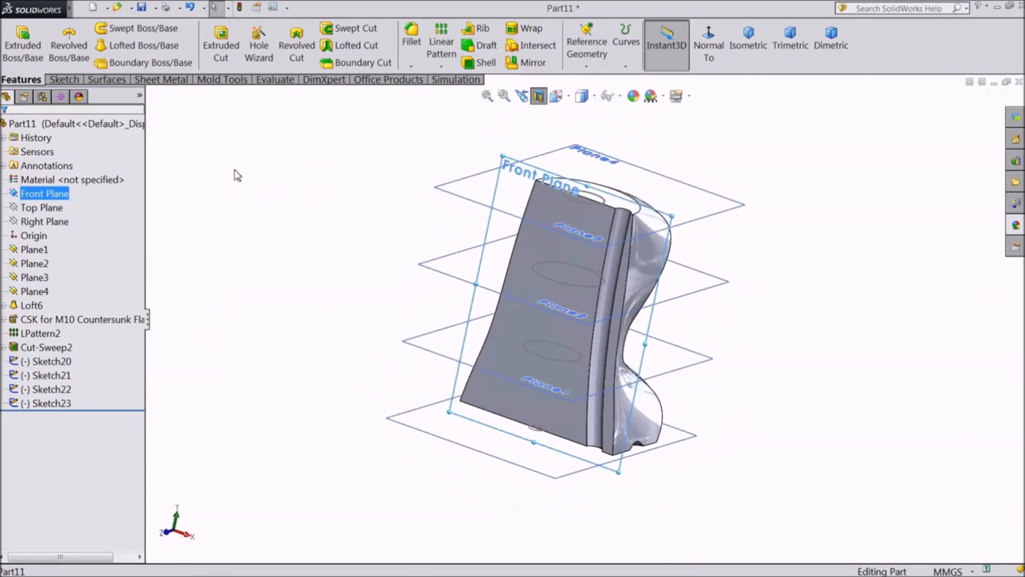
left_click(26, 197)
left_click(33, 181)
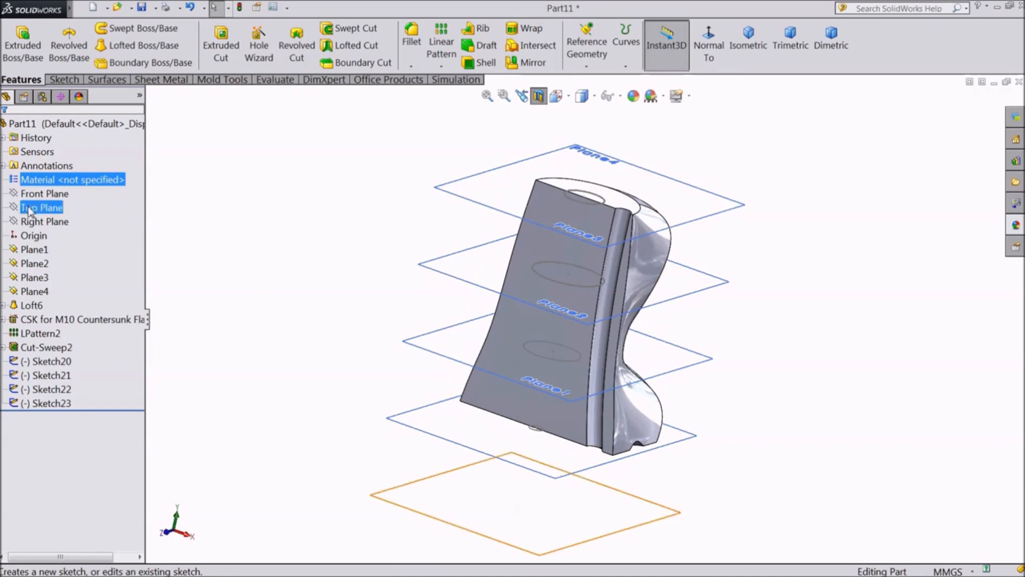
left_click(26, 195)
left_click(33, 182)
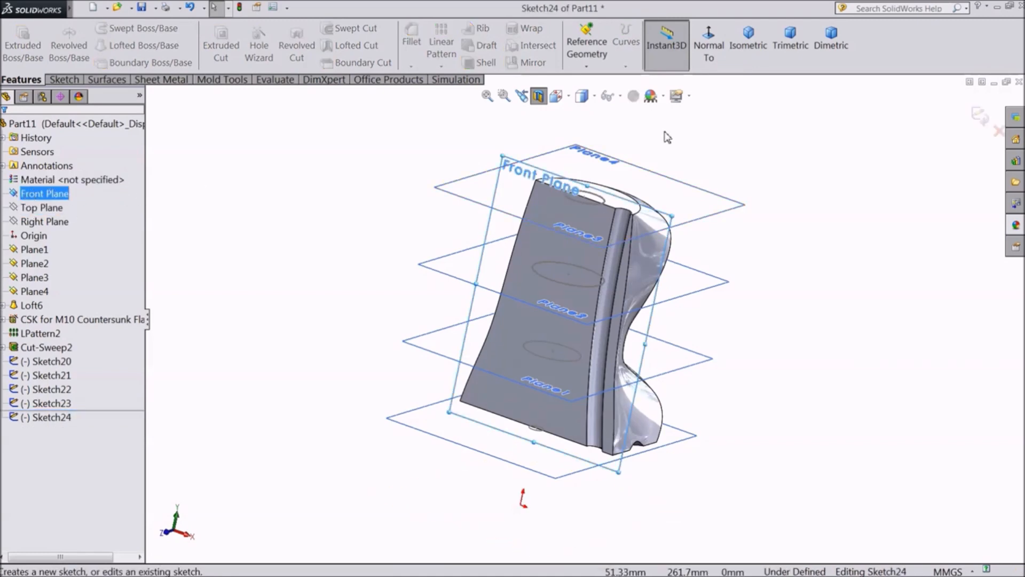
left_click(711, 54)
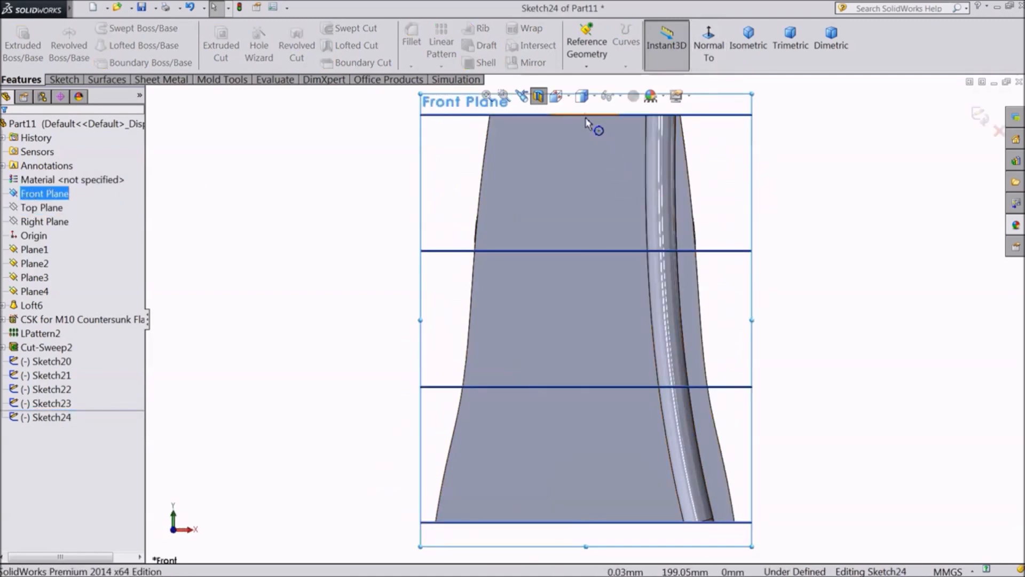
Hide Plane1, Plane2, Plane3 and Plane4.
left_click(584, 116)
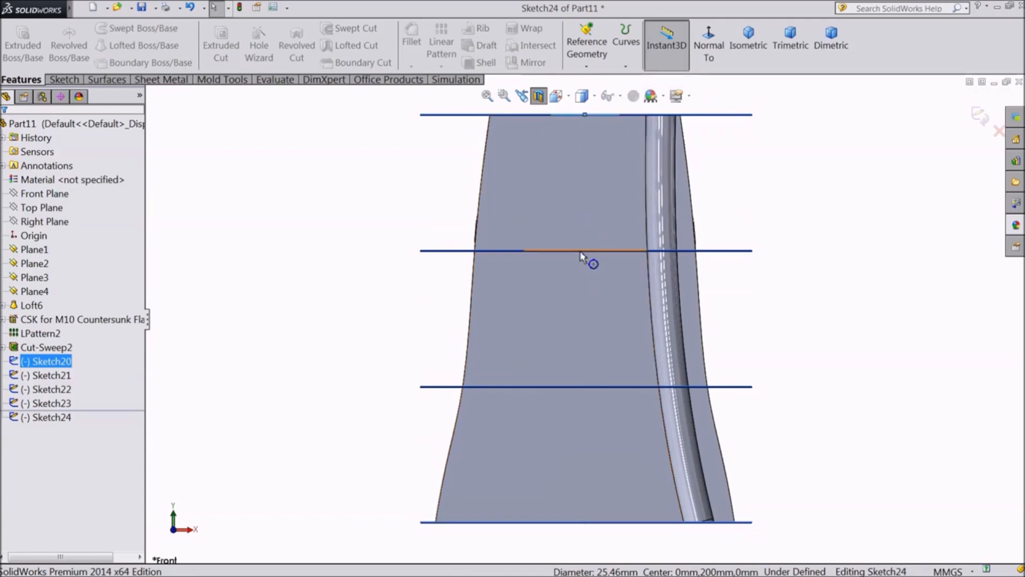
middle_click_drag(843, 177, 776, 241)
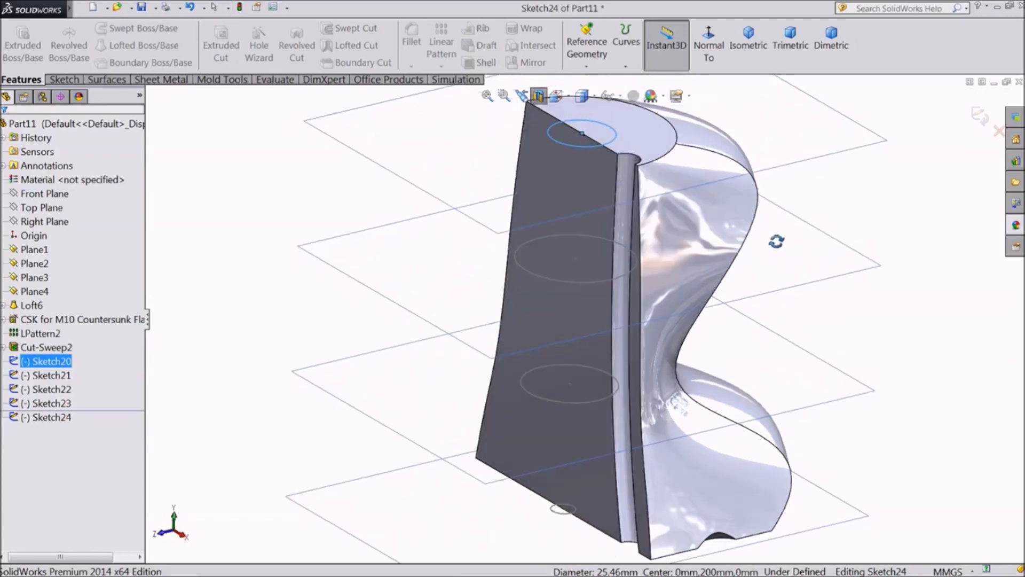
scroll(752, 246, "up", 3)
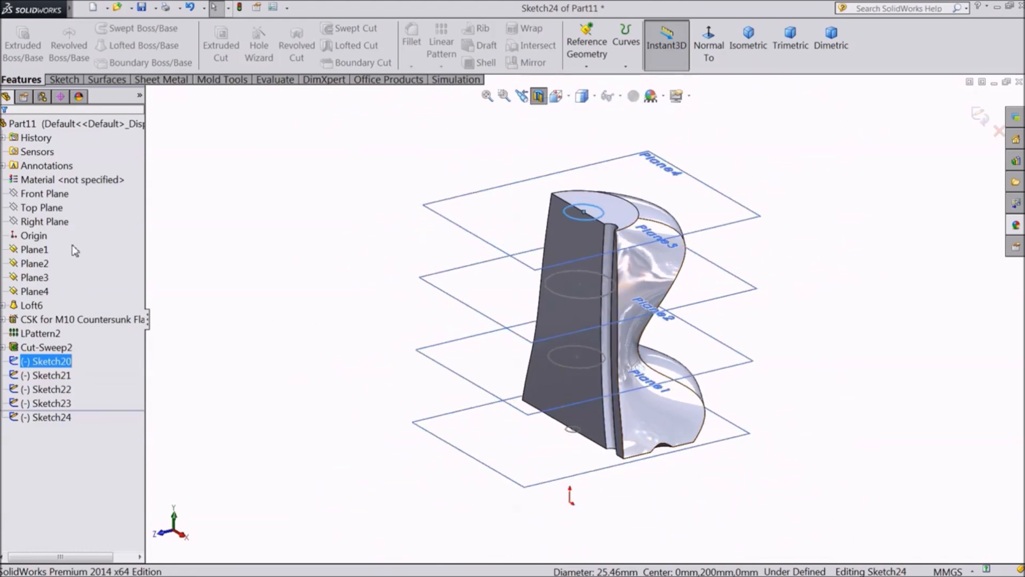
left_click_drag(49, 282, 26, 297)
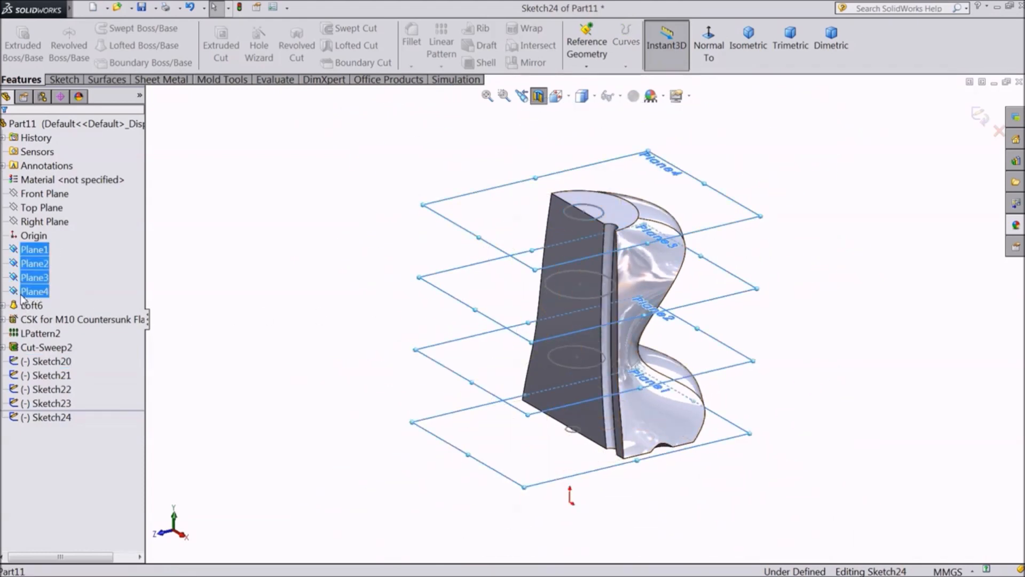
right_click(27, 296)
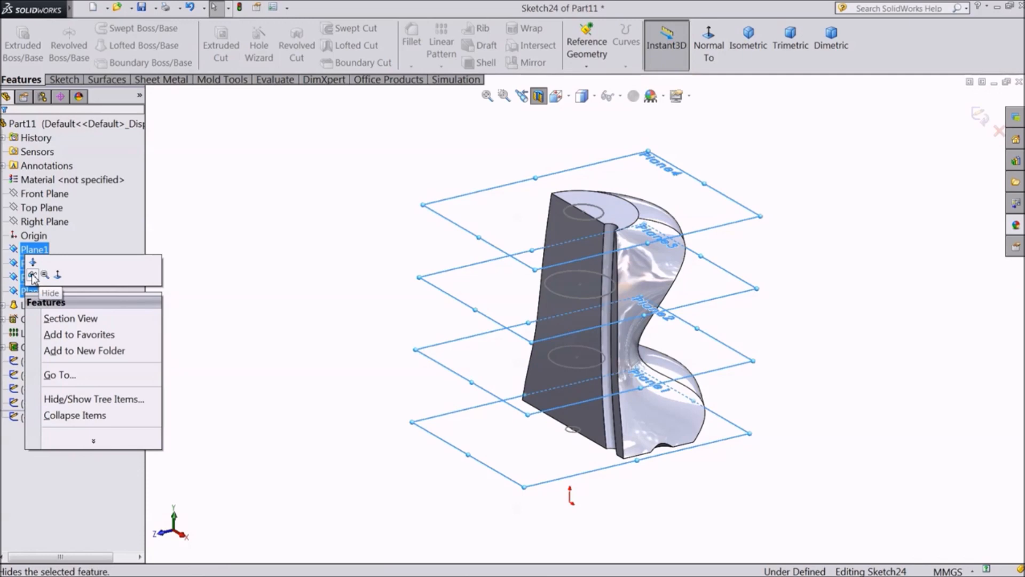
left_click(33, 276)
Convert the four circular profiles Sketch20 through Sketch23 into lines in the Front Plane sketch.
middle_click_drag(449, 306, 581, 337)
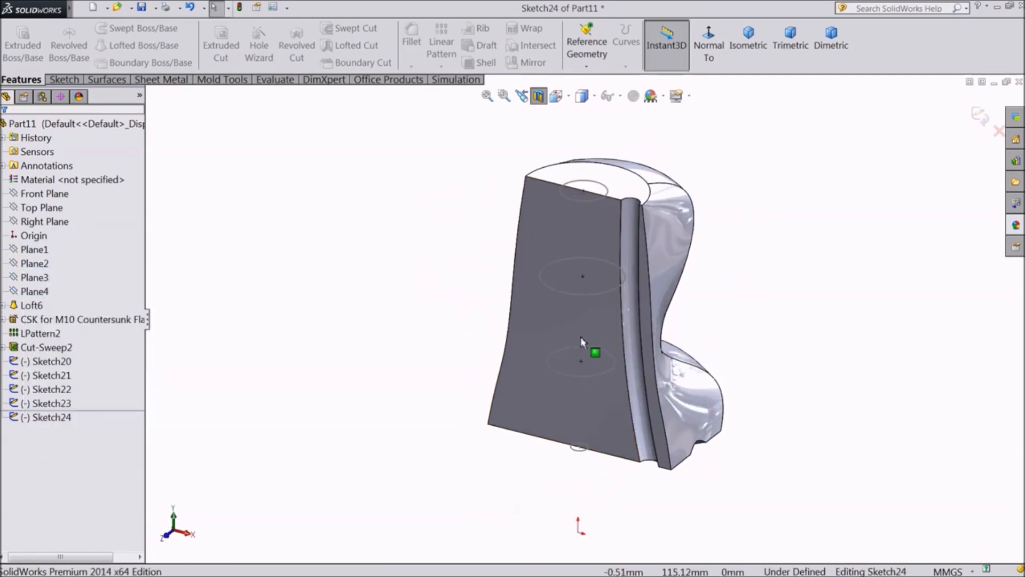
scroll(581, 337, "down", 2)
left_click(708, 55)
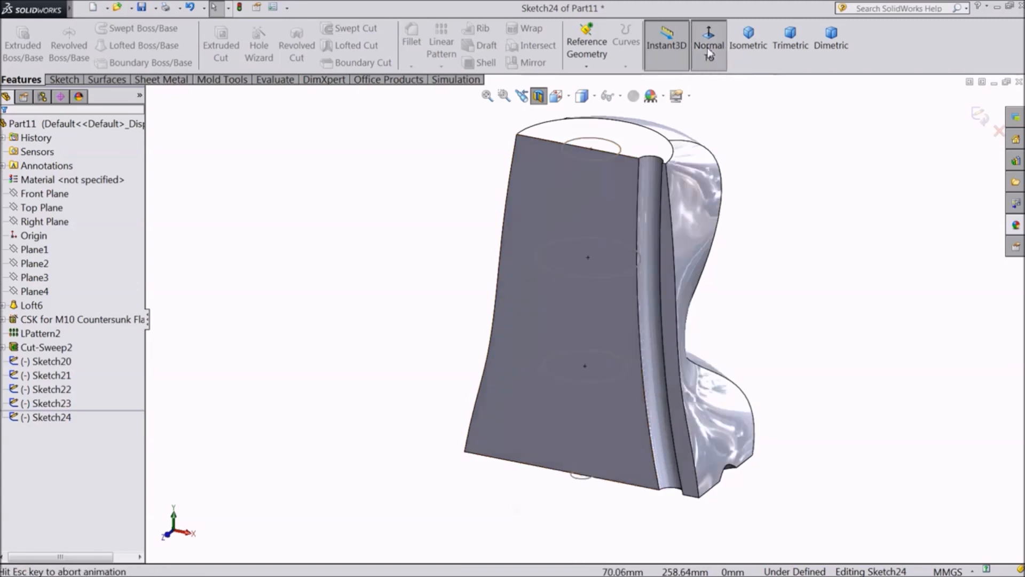
left_click(587, 116)
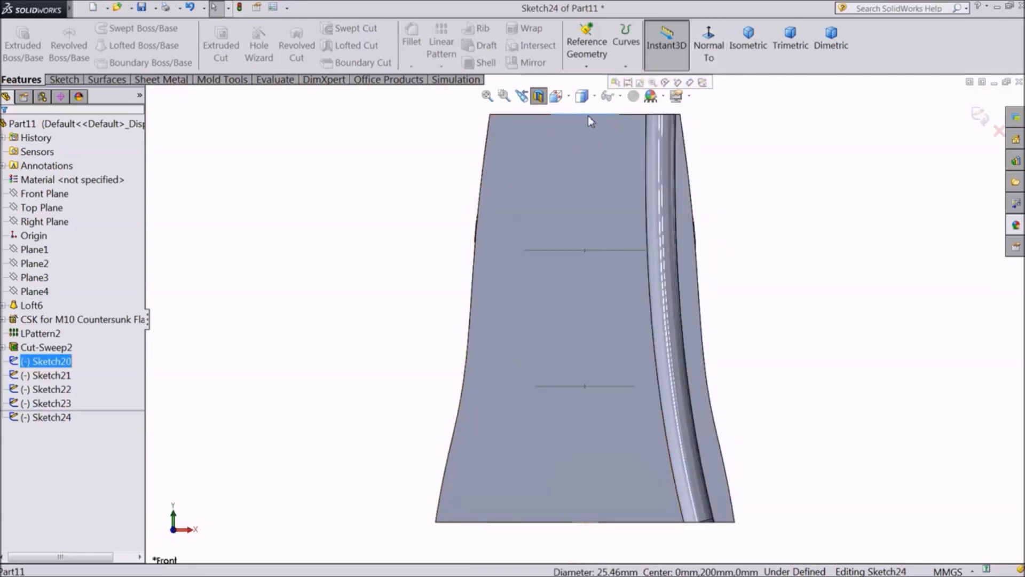
left_click(598, 250, "ctrl")
left_click(599, 387, "ctrl")
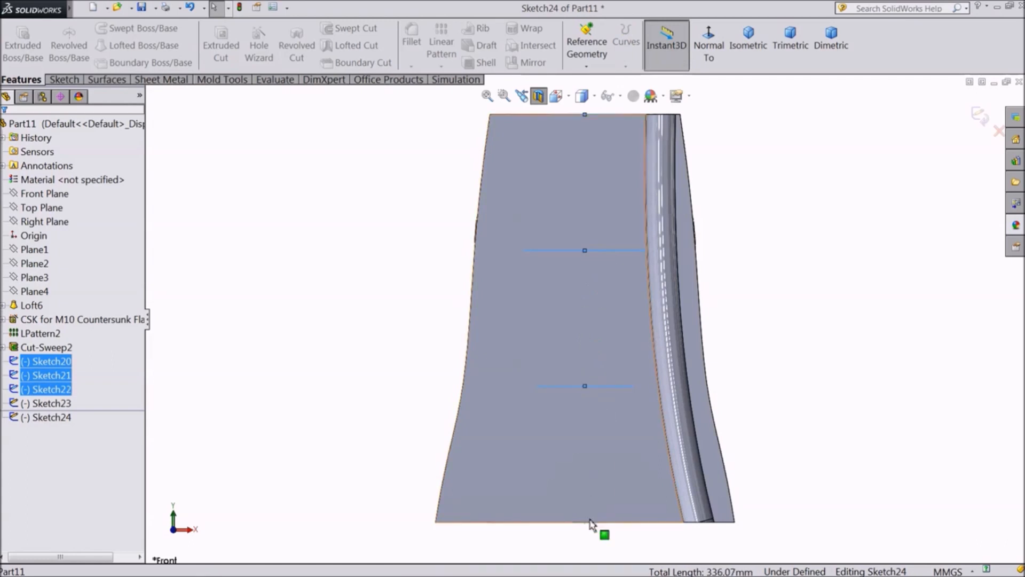
left_click(590, 523, "ctrl")
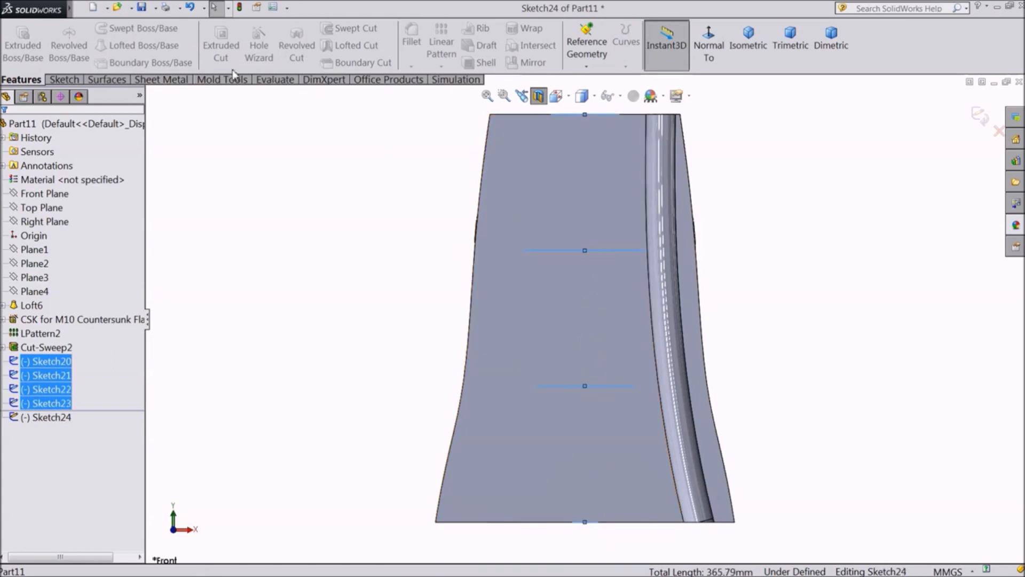
left_click(64, 81)
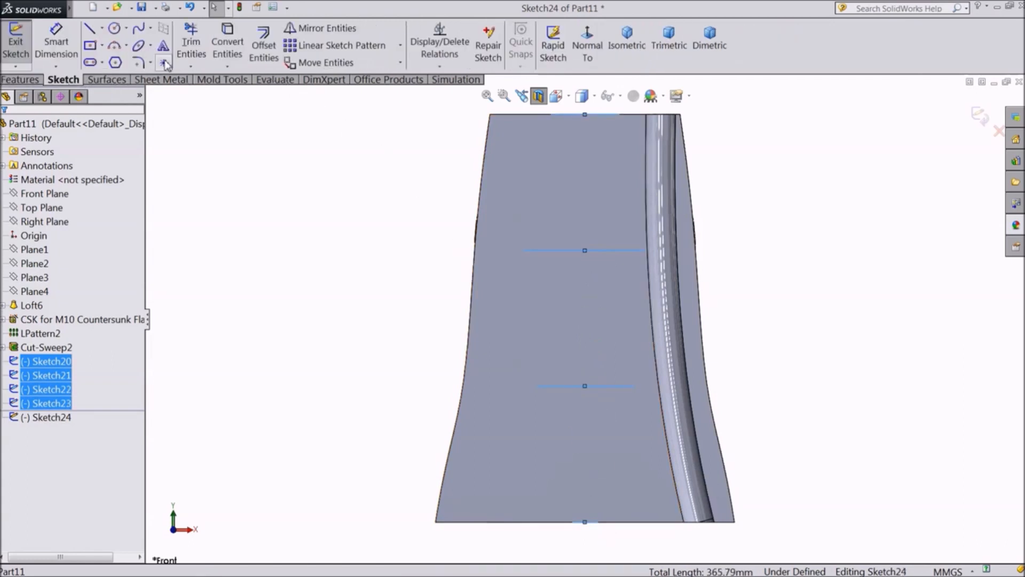
left_click(227, 43)
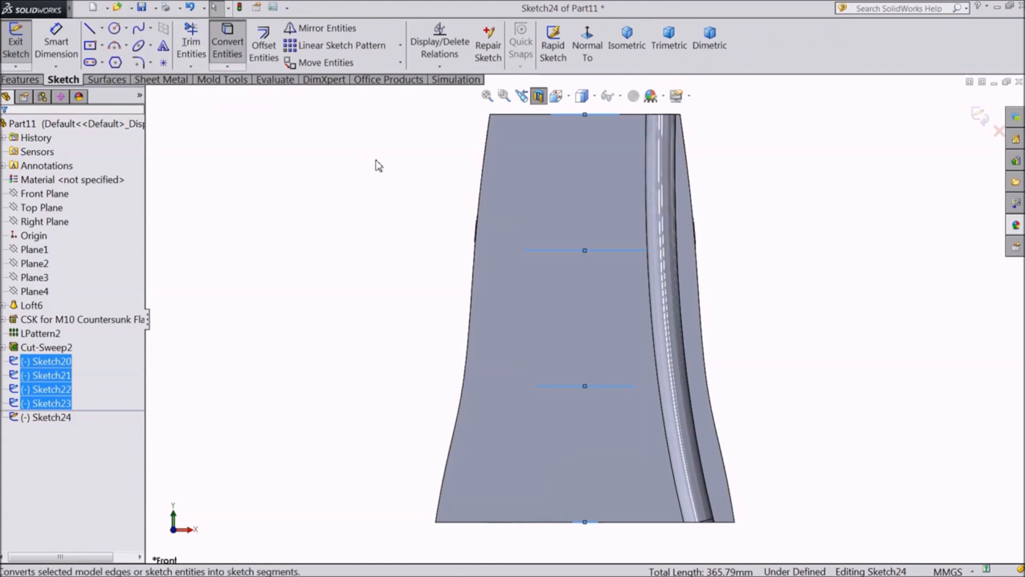
Change the four converted profile lines to construction geometry.
middle_click_drag(415, 149, 368, 225)
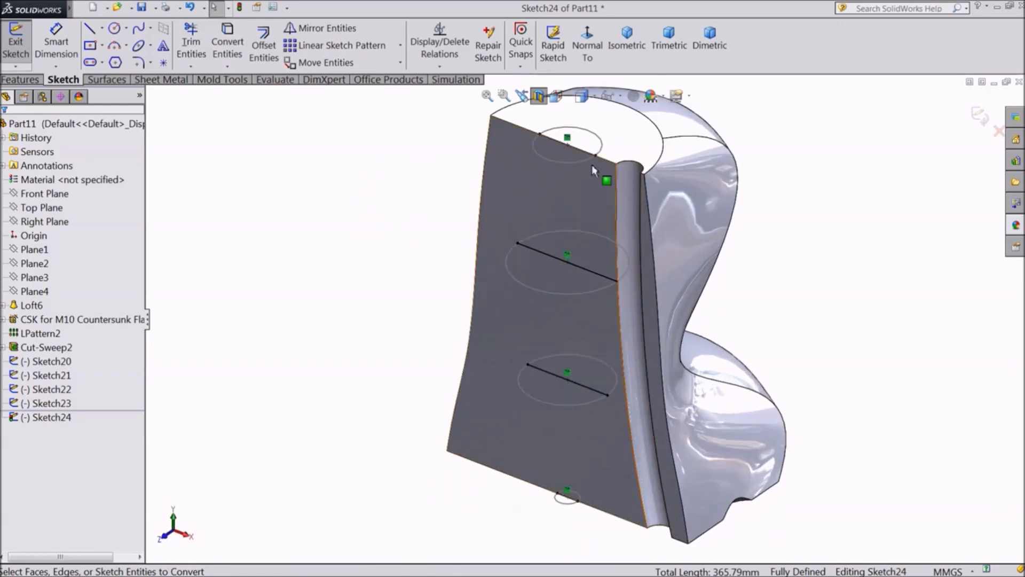
left_click(565, 144)
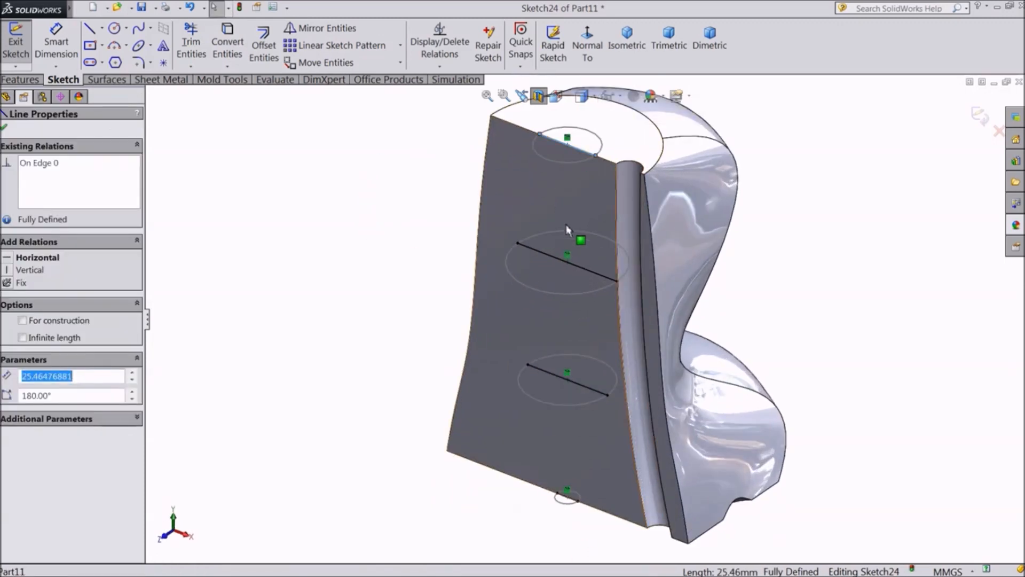
left_click(582, 267, "ctrl")
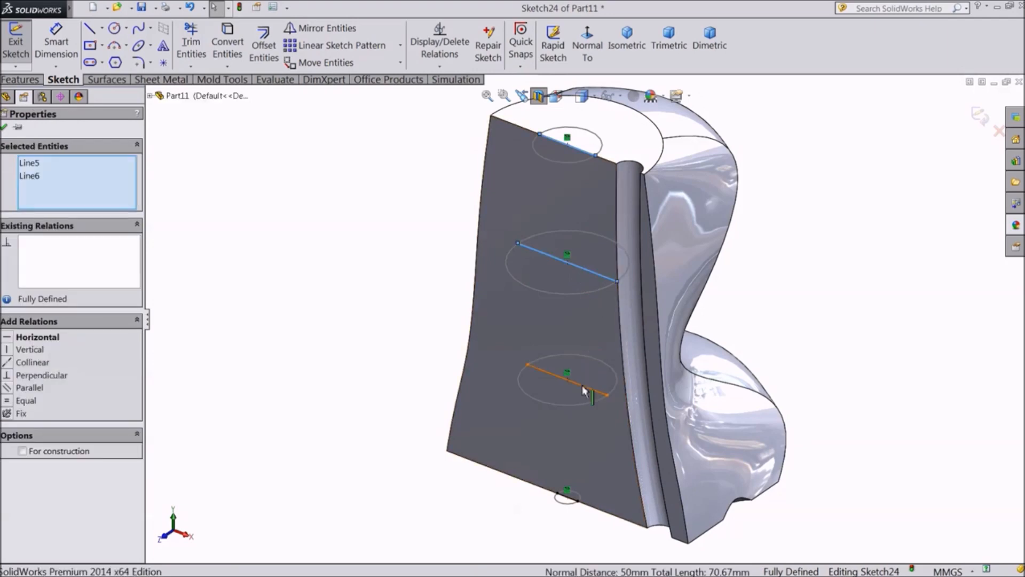
left_click(582, 386, "ctrl")
left_click(574, 505, "ctrl")
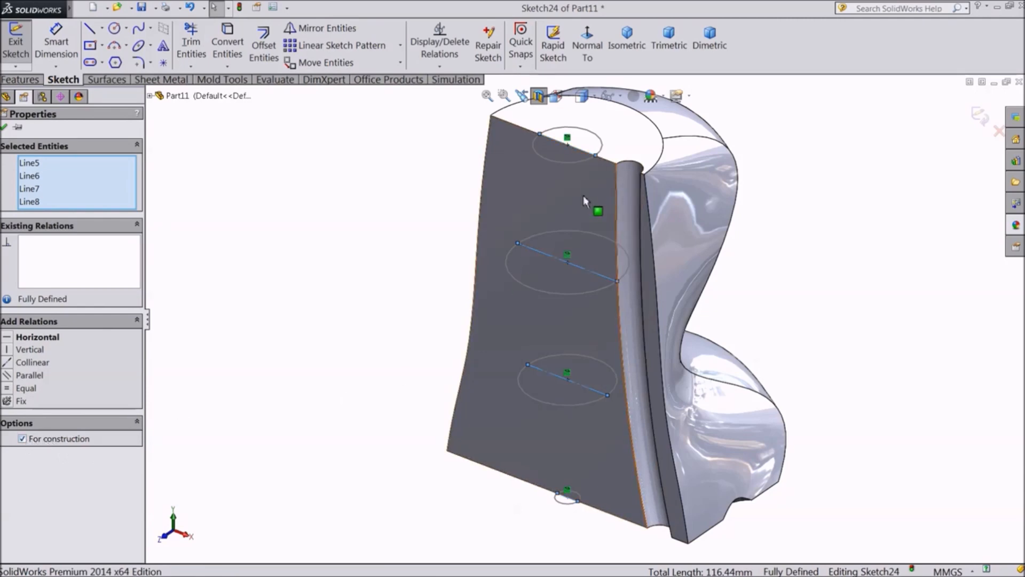
mouse_move(747, 272)
middle_mouse_down()
mouse_move(771, 268)
mouse_move(751, 267)
middle_mouse_up()
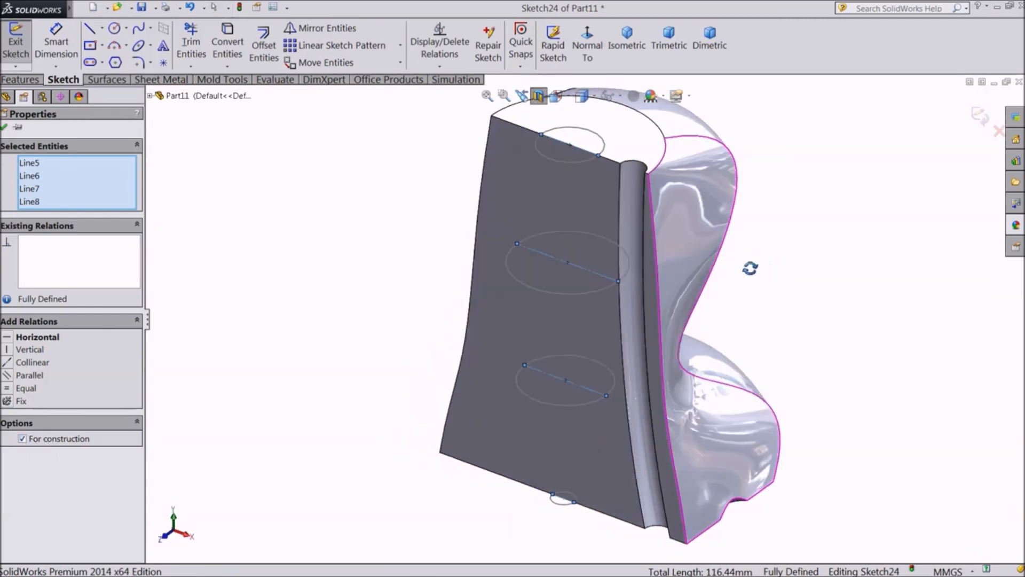
left_click(3, 128)
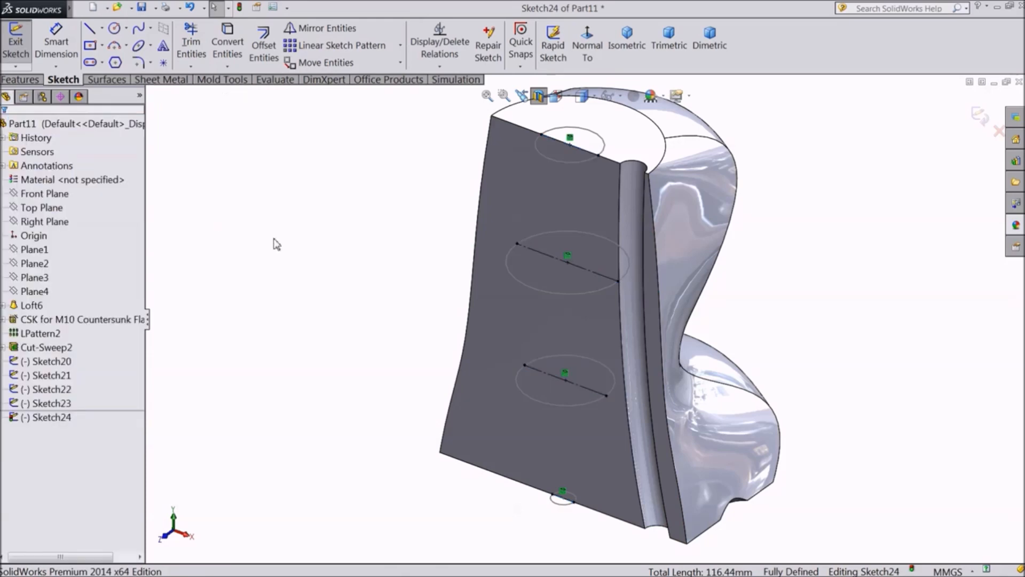
scroll(497, 284, "up", 1)
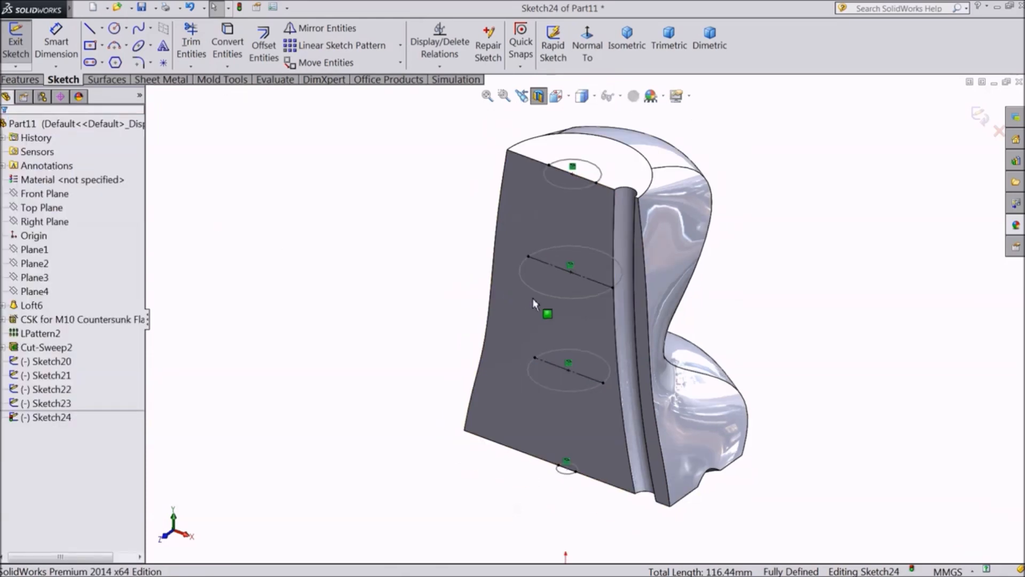
left_click(40, 193)
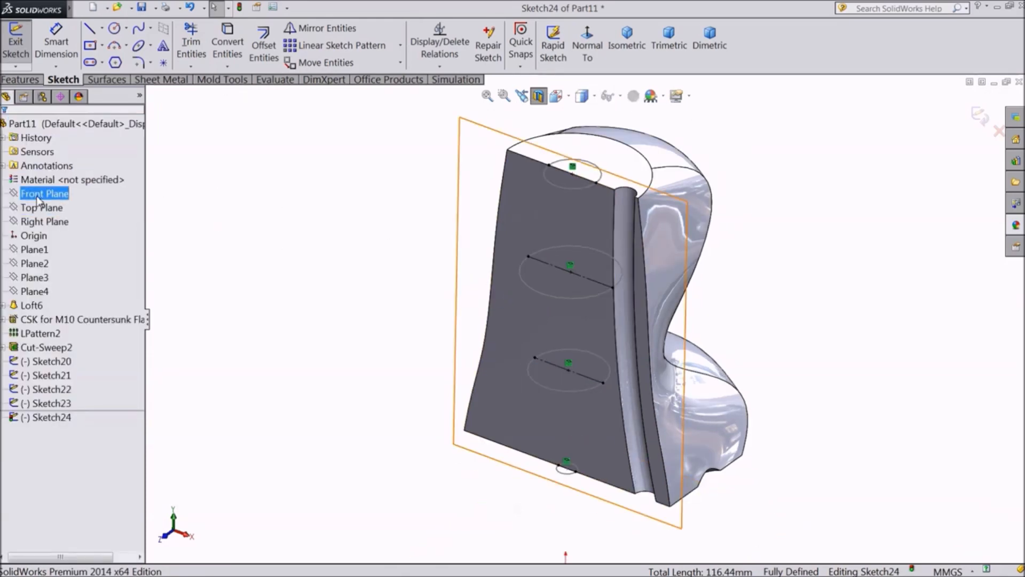
left_click(37, 196)
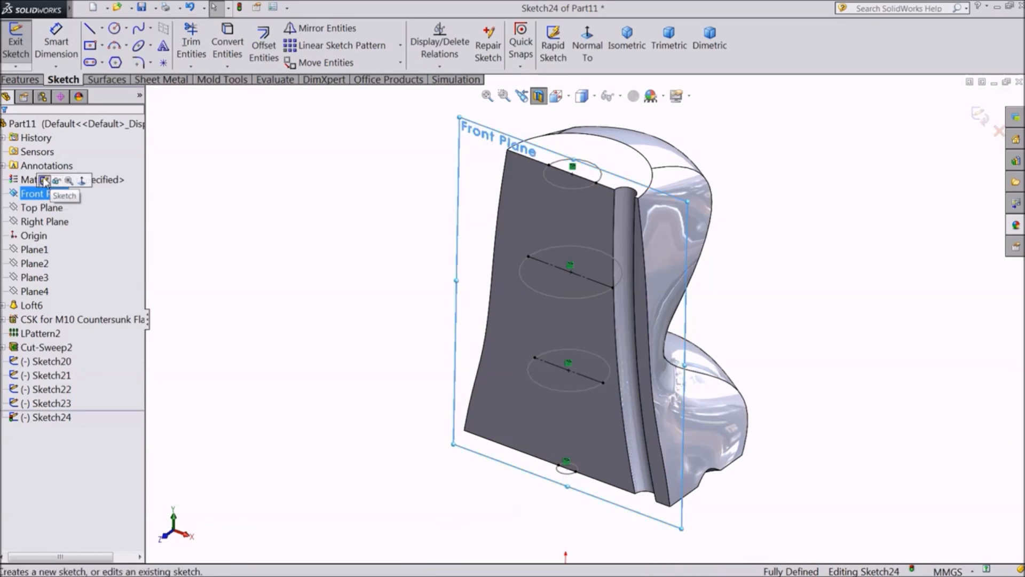
left_click(304, 213)
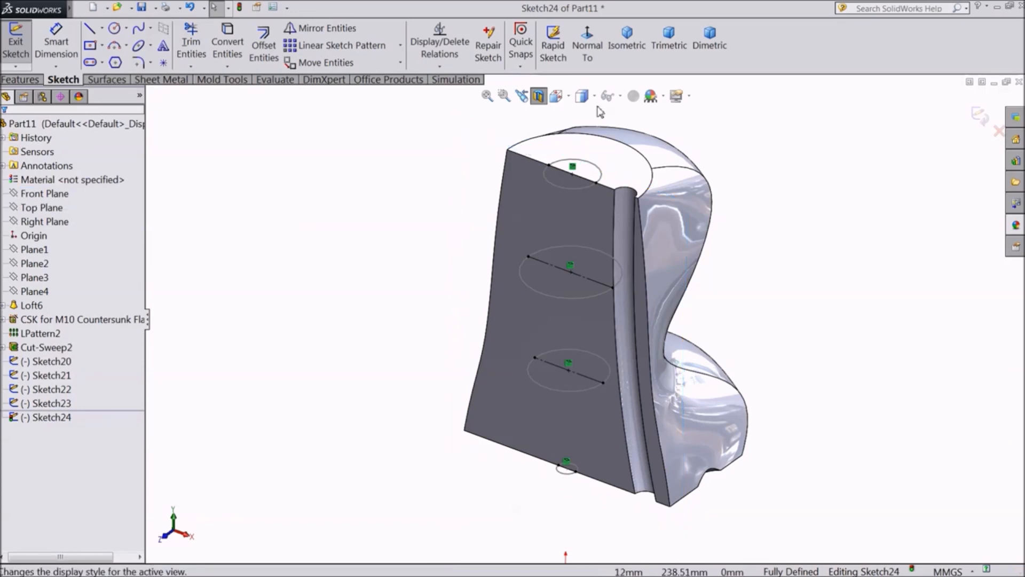
Facing the sketch plane, draw a wavy spline from the top construction line's left endpoint through the second line's left endpoint, bulging outward between profiles.
left_click(587, 48)
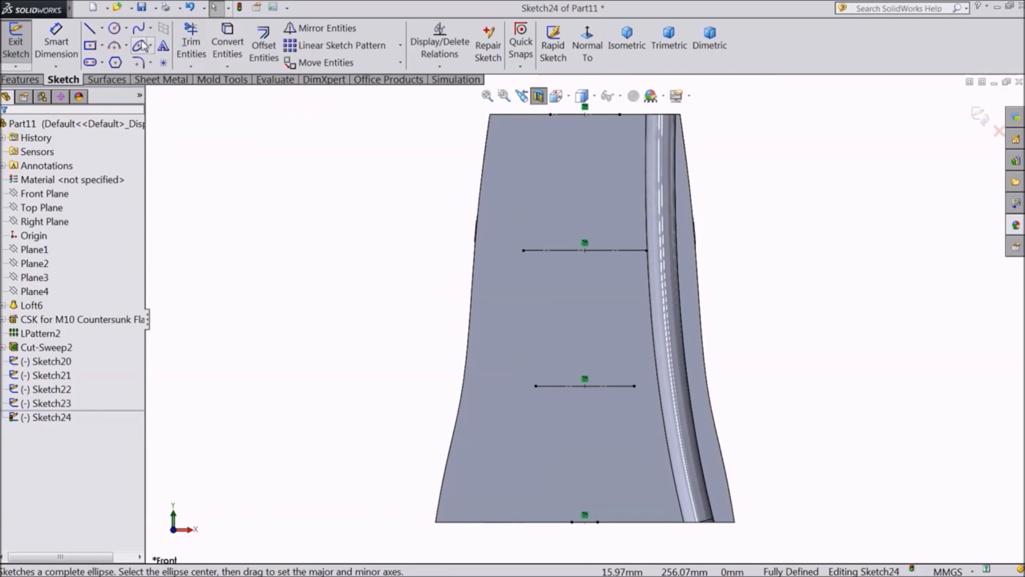
left_click(137, 33)
scroll(598, 261, "down", 3)
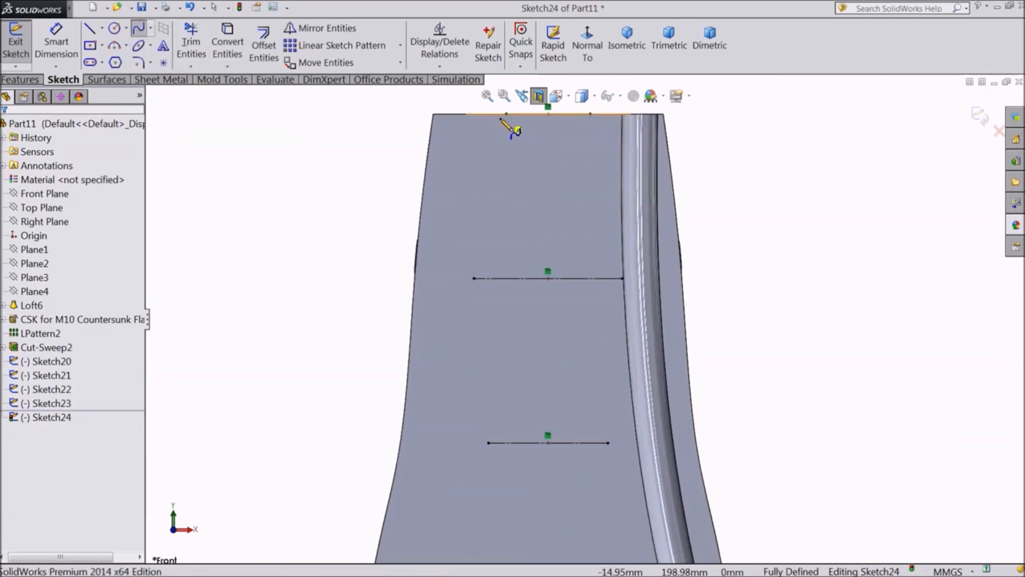
left_click(506, 114)
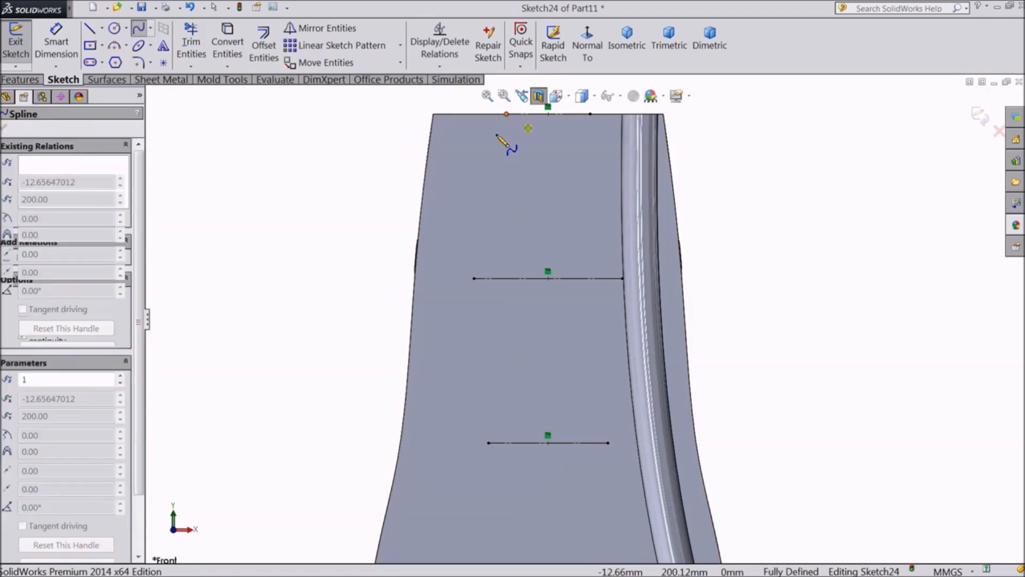
left_click(447, 178)
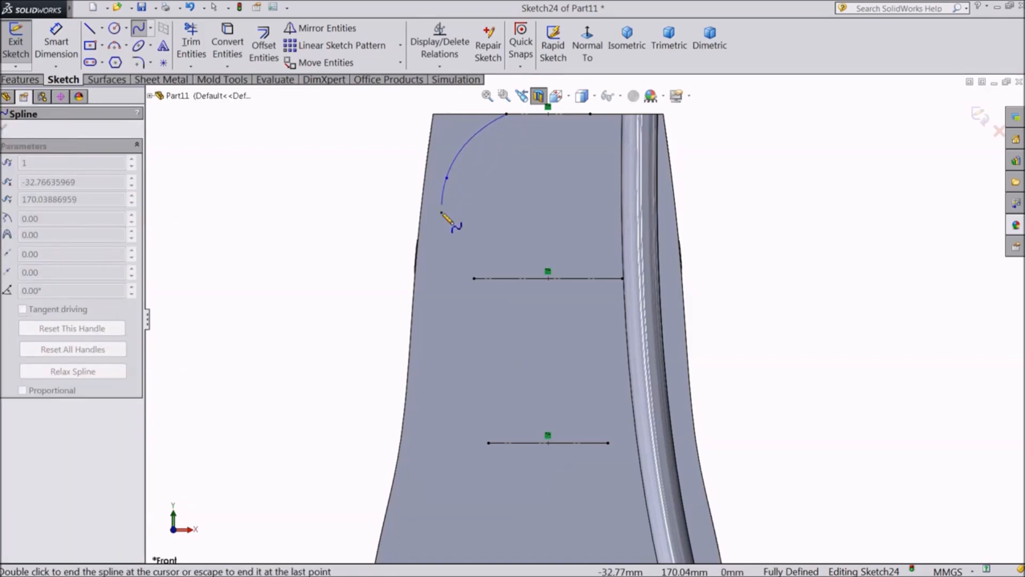
left_click(444, 227)
left_click(474, 278)
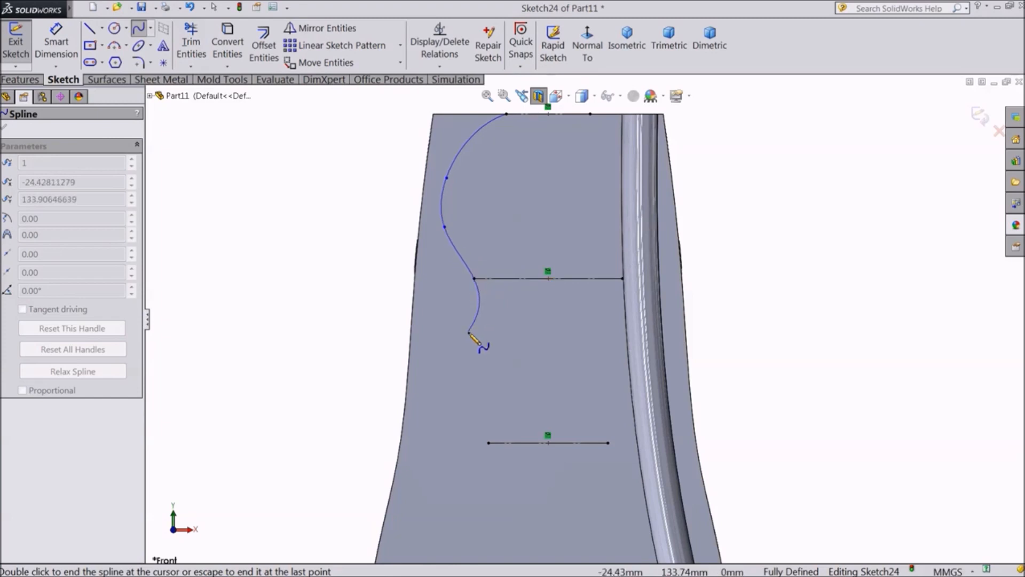
left_click(445, 345)
left_click(425, 375)
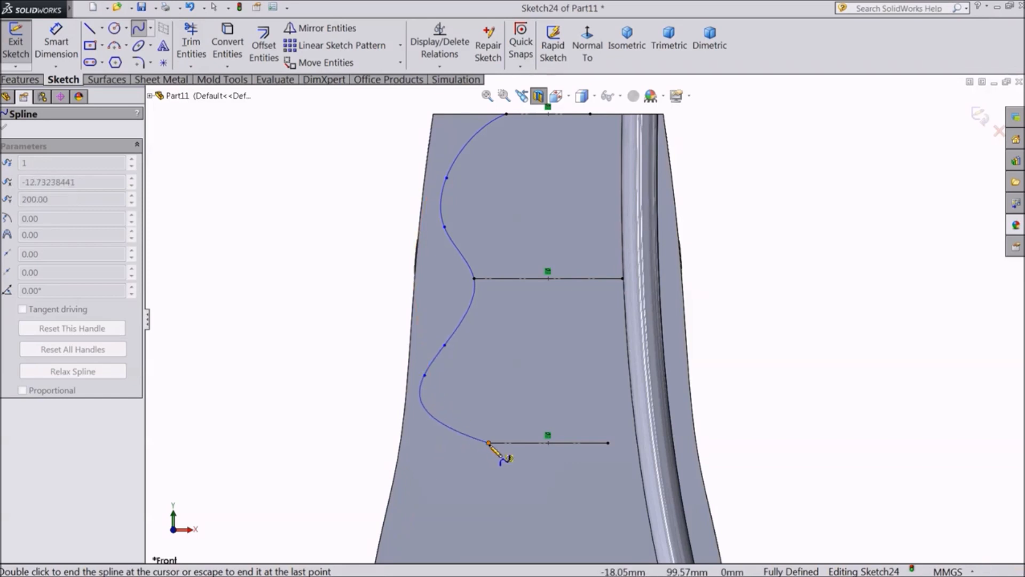
Continue the spline from the third construction line's left endpoint to the bottom line's left endpoint, then finish the spline and exit the sketch.
scroll(488, 442, "up", 2)
left_click(541, 458)
left_click(487, 480)
left_click(549, 518)
right_click(682, 501)
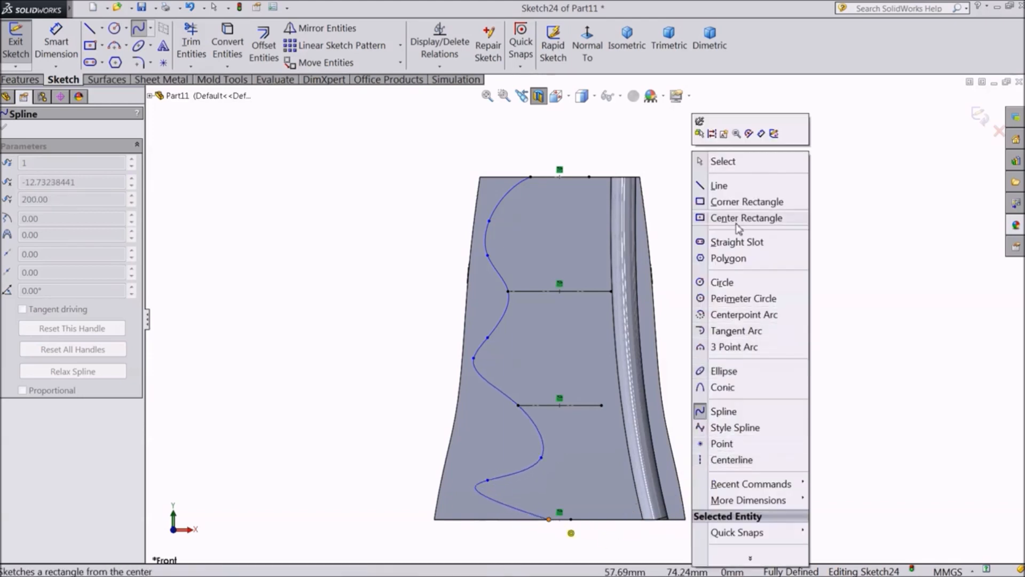
left_click(732, 165)
scroll(593, 416, "up", 1)
scroll(567, 436, "down", 2)
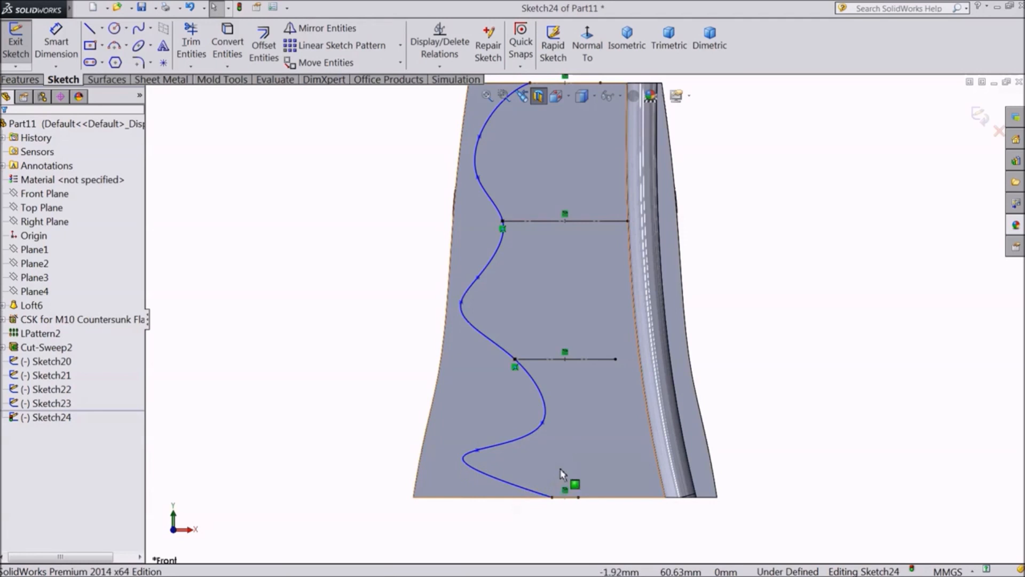
scroll(560, 465, "up", 3)
scroll(581, 213, "down", 2)
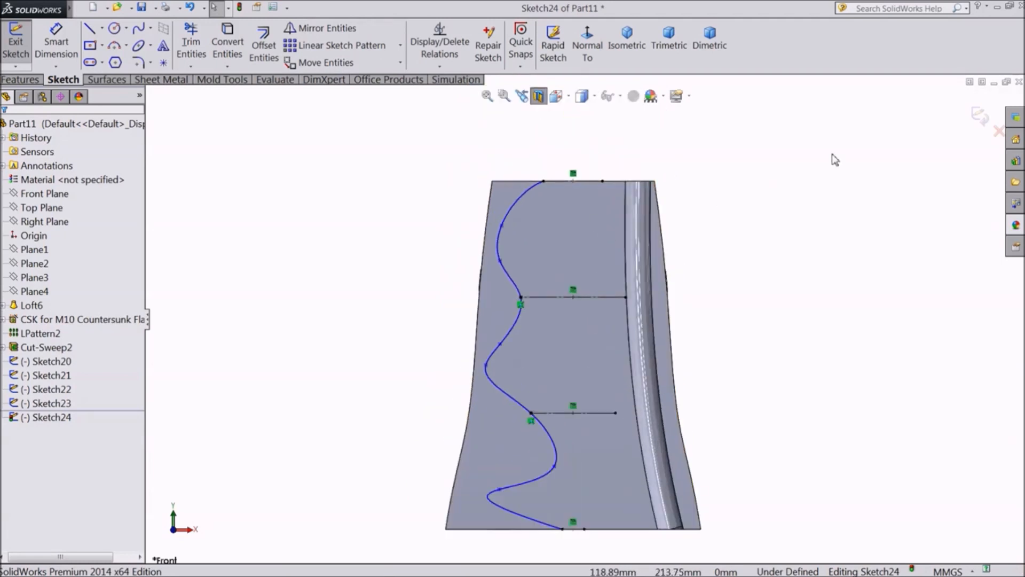
left_click(980, 120)
Start a lofted cut with Sketch24 as guide curve and the upper three circles, Sketch20, Sketch21 and Sketch22, as profiles.
mouse_move(779, 178)
middle_mouse_down()
mouse_move(725, 203)
mouse_move(738, 247)
middle_mouse_up()
scroll(747, 298, "up", 1)
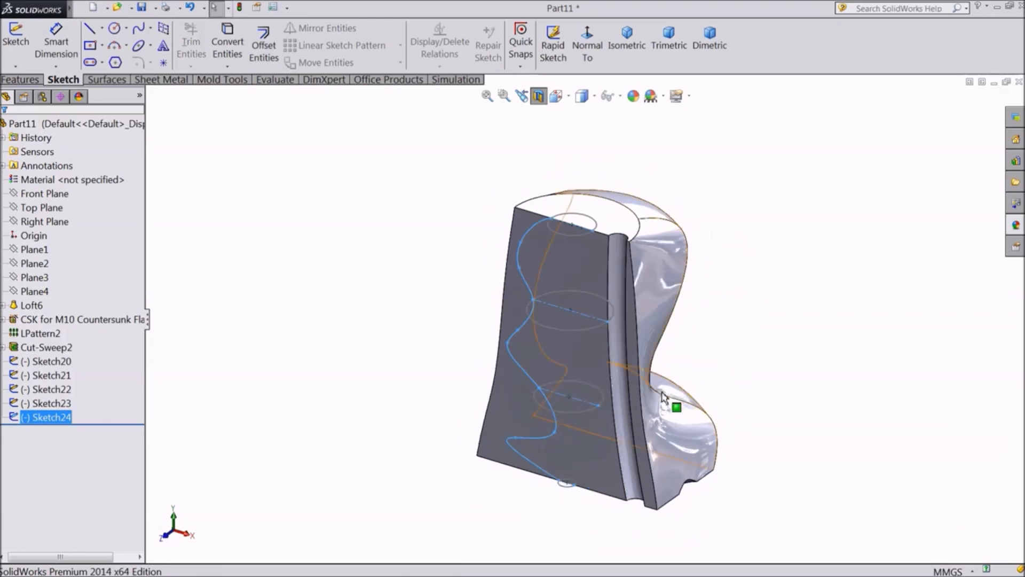
scroll(664, 398, "down", 1)
left_click(26, 80)
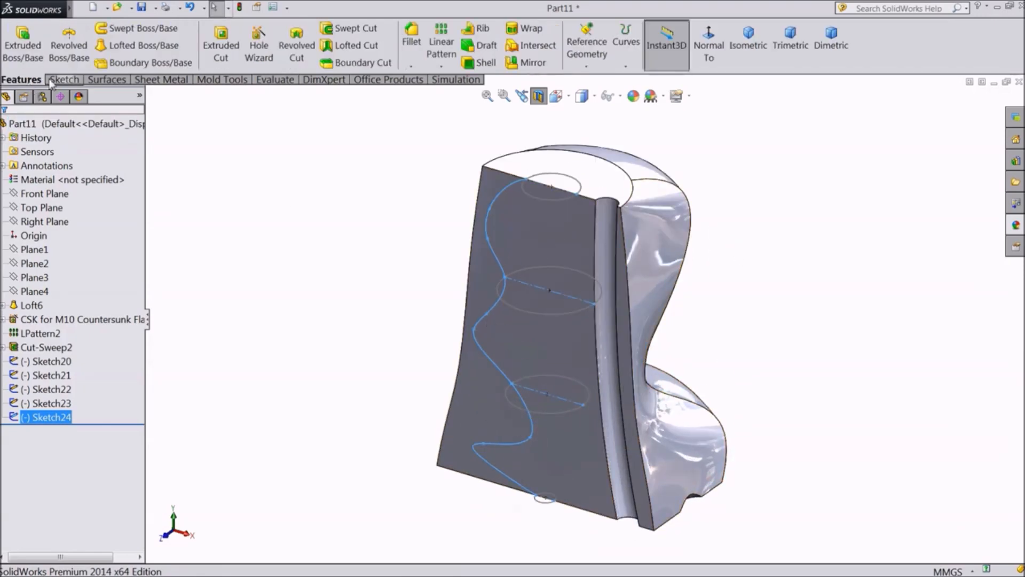
left_click(361, 47)
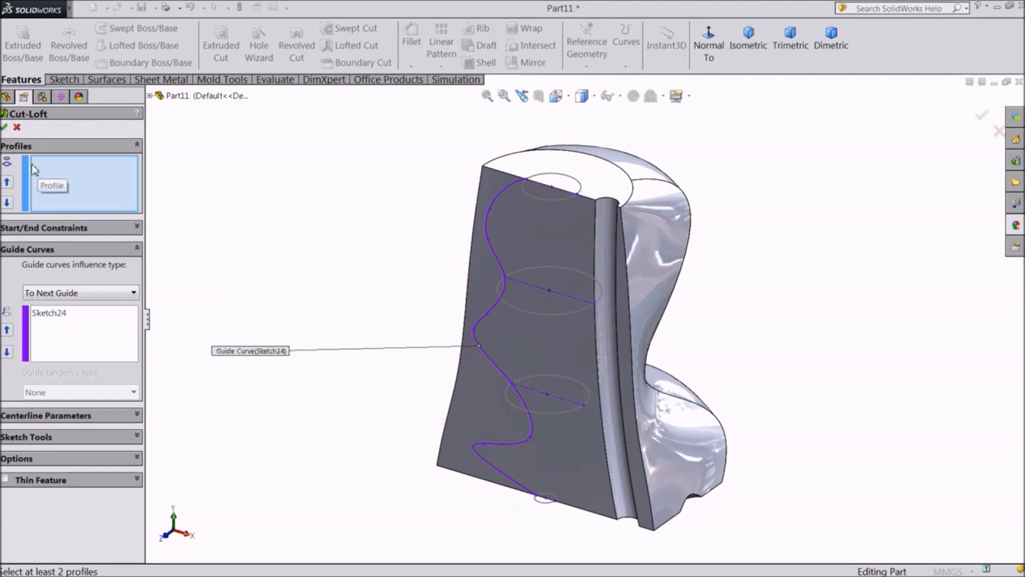
left_click(544, 202)
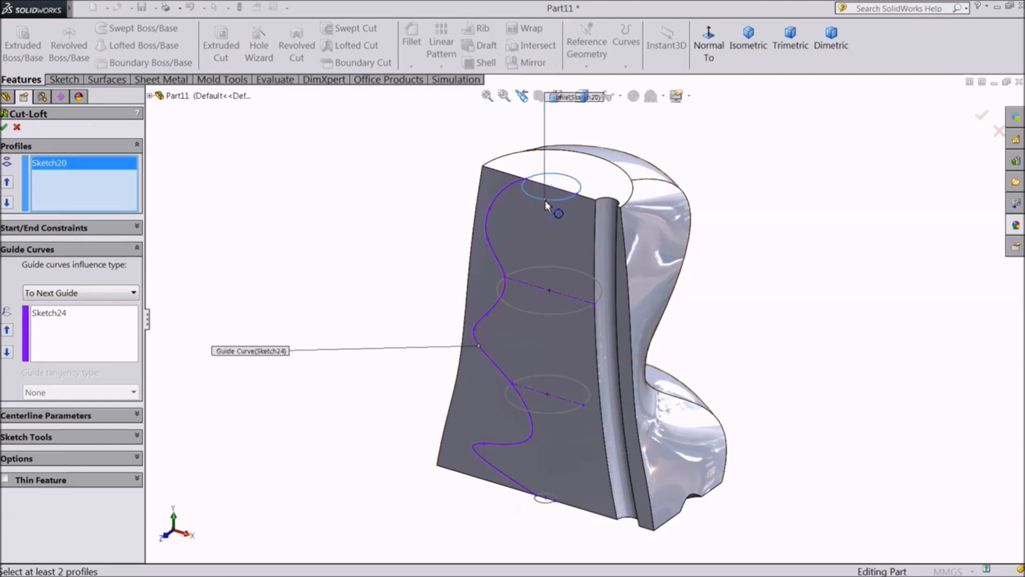
left_click(540, 319)
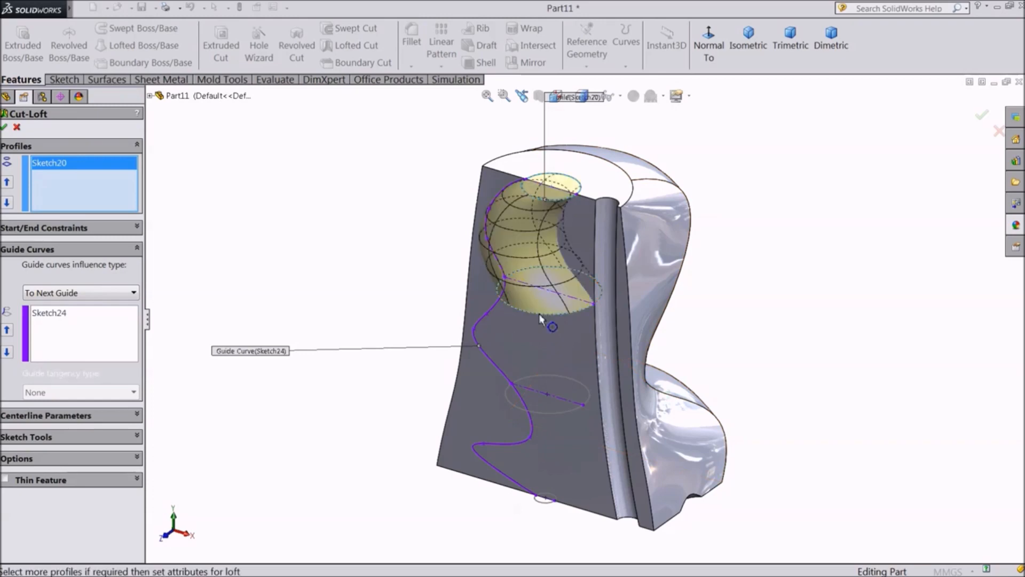
left_click(542, 413)
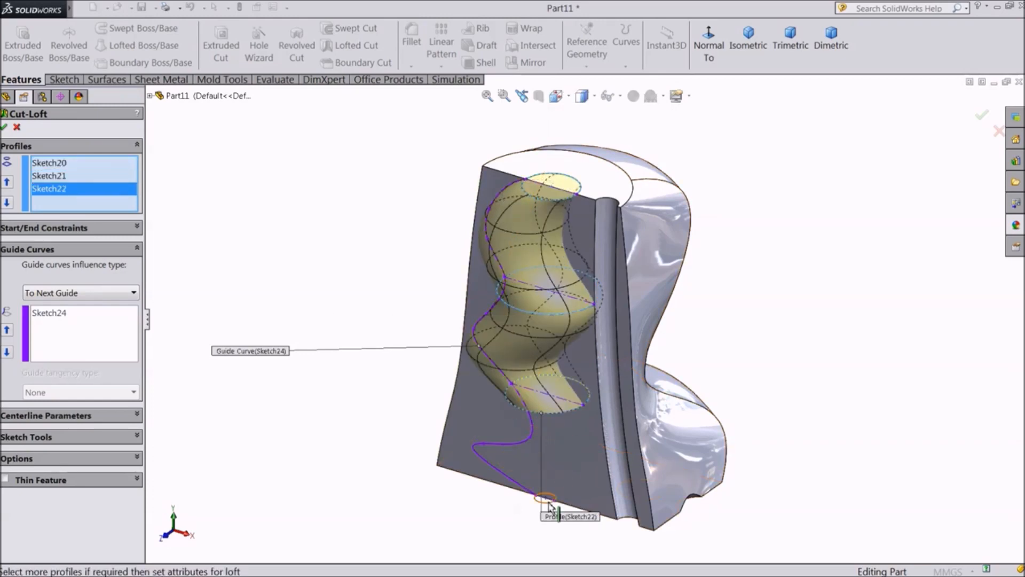
Clear the lofted cut's guide curve selection, keeping Sketch20, Sketch21 and Sketch22 as profiles.
right_click(81, 331)
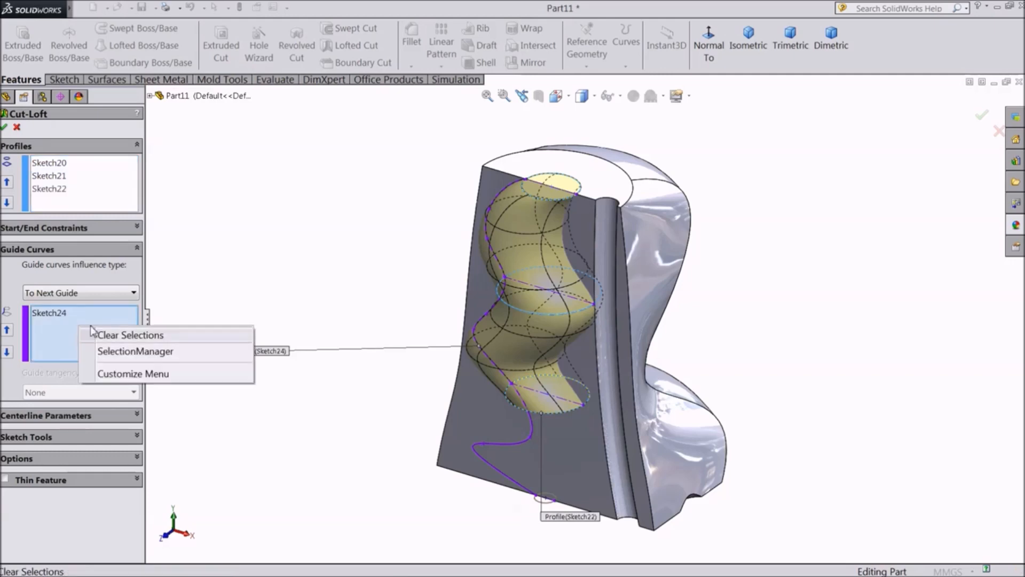
left_click(130, 334)
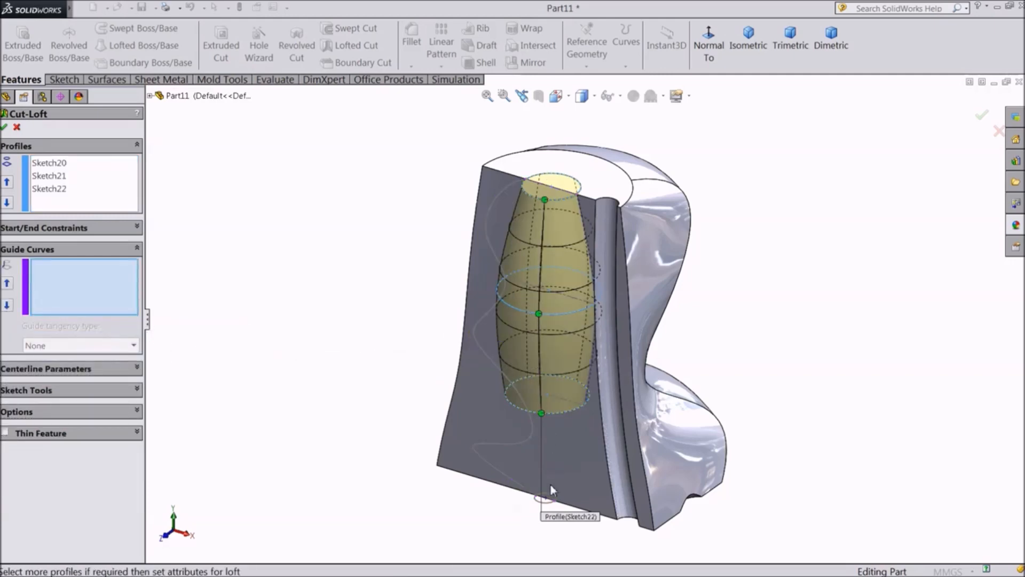
left_click(548, 504)
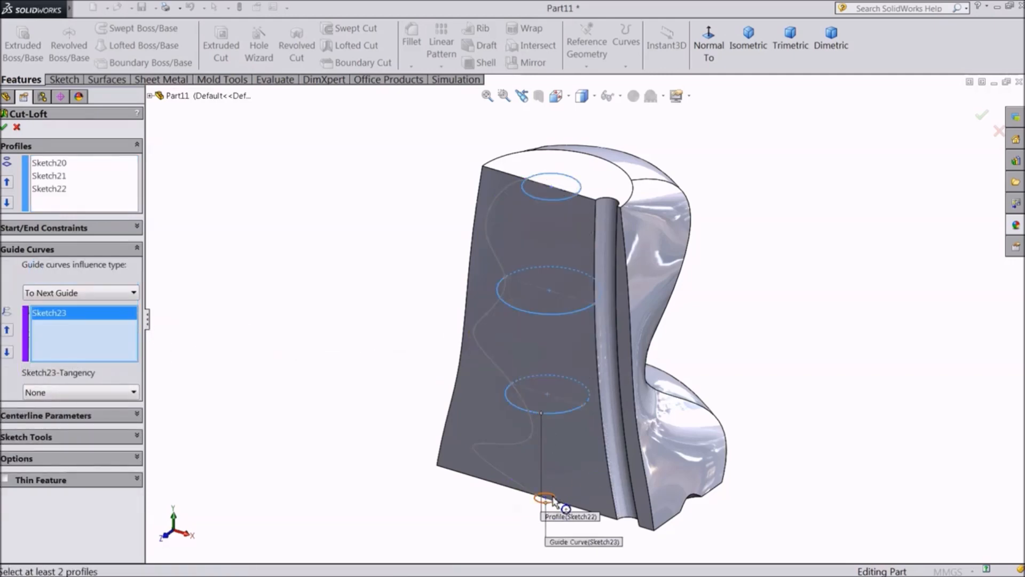
right_click(80, 325)
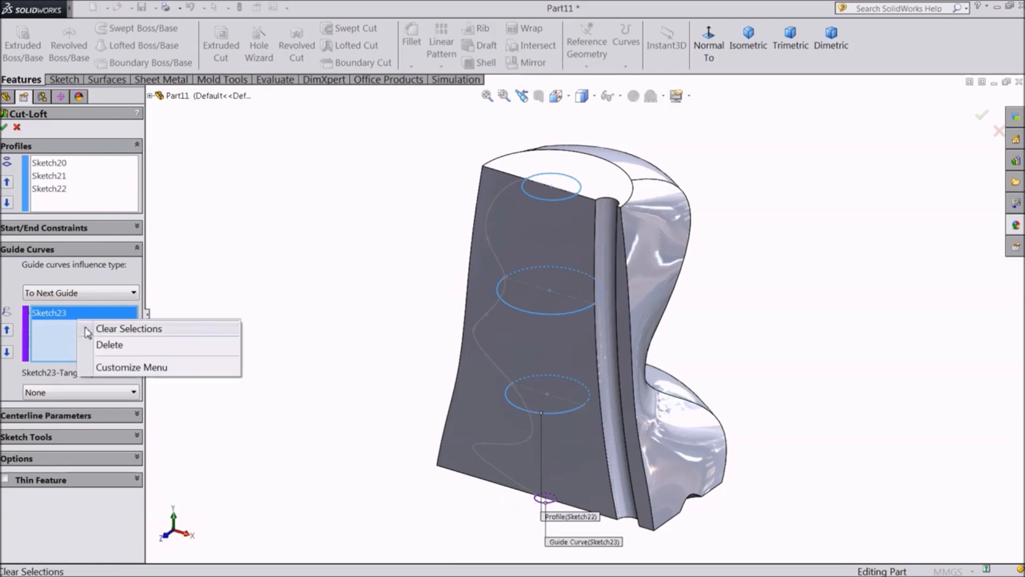
left_click(102, 345)
Add the bottom circle, Sketch23, as the fourth profile, set the wavy spline Sketch24 as guide curve and finish the lofted cut.
left_click(45, 207)
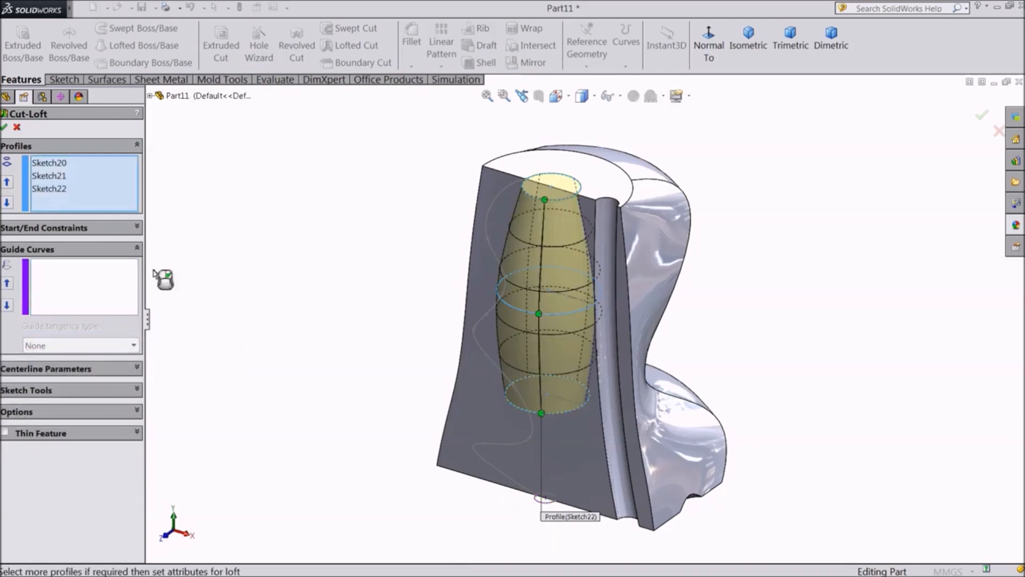
left_click(544, 504)
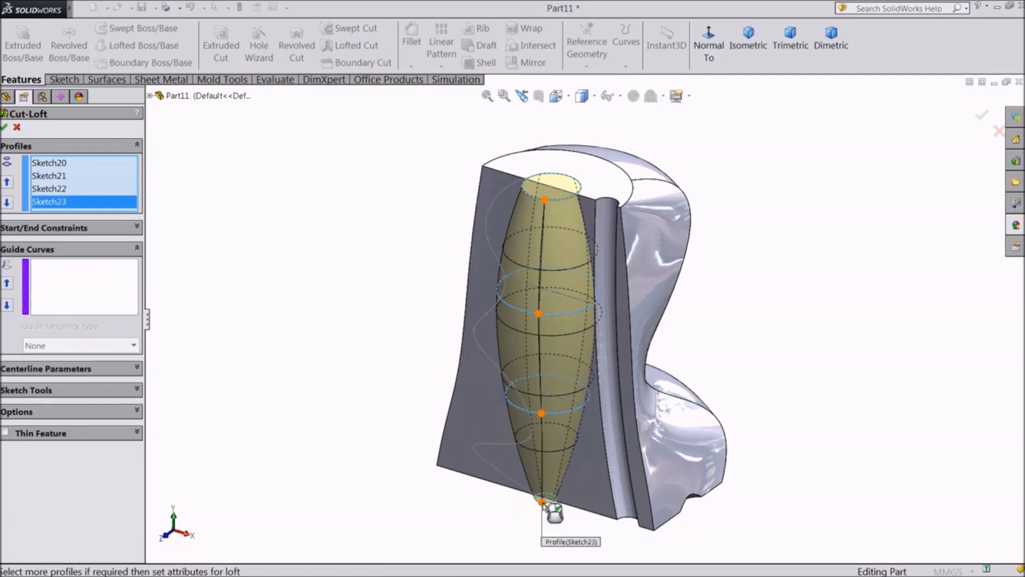
mouse_move(732, 318)
middle_mouse_down()
mouse_move(835, 283)
mouse_move(744, 259)
mouse_move(716, 305)
mouse_move(737, 319)
mouse_move(771, 240)
mouse_move(764, 310)
mouse_move(779, 249)
middle_mouse_up()
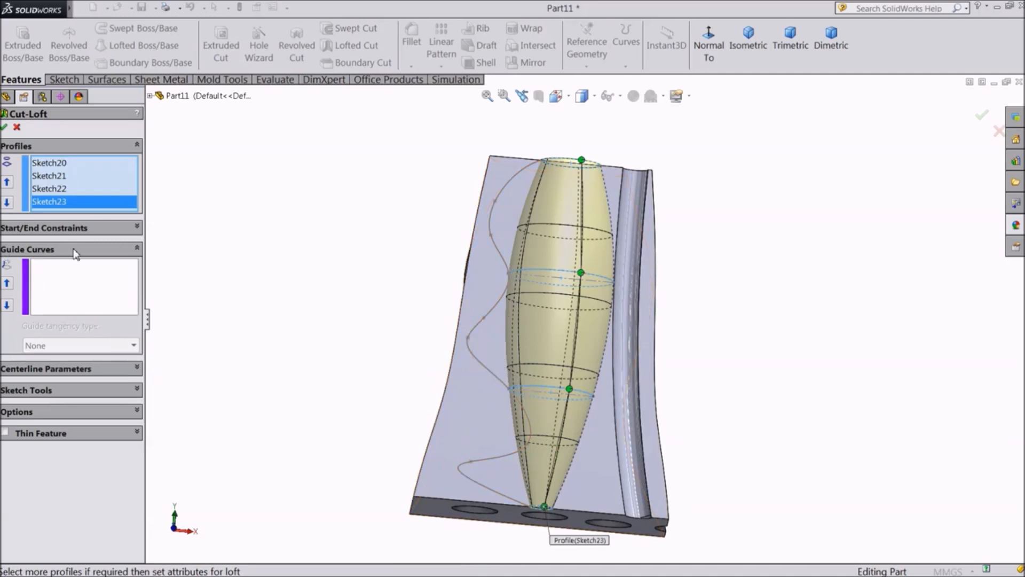
left_click(55, 291)
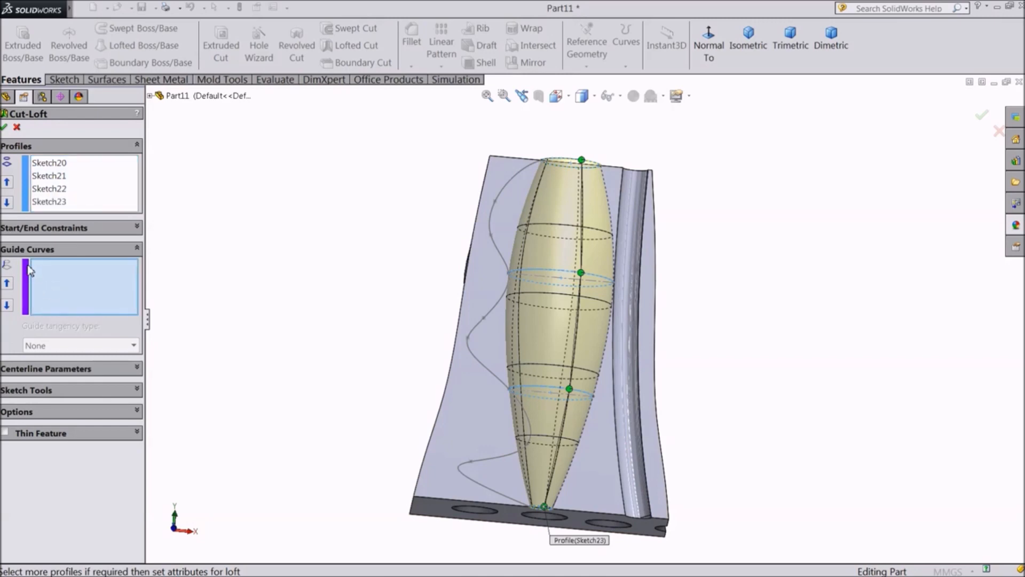
left_click(478, 333)
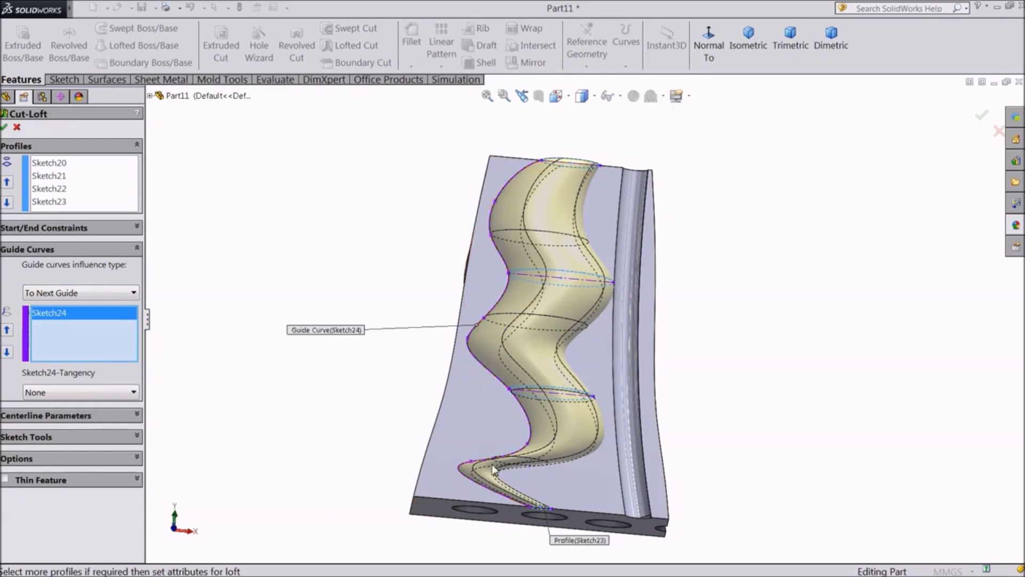
left_click(6, 129)
Examine the wavy cavity in the sectioned part and turn off the section view.
left_click(762, 278)
middle_click_drag(762, 278, 732, 323)
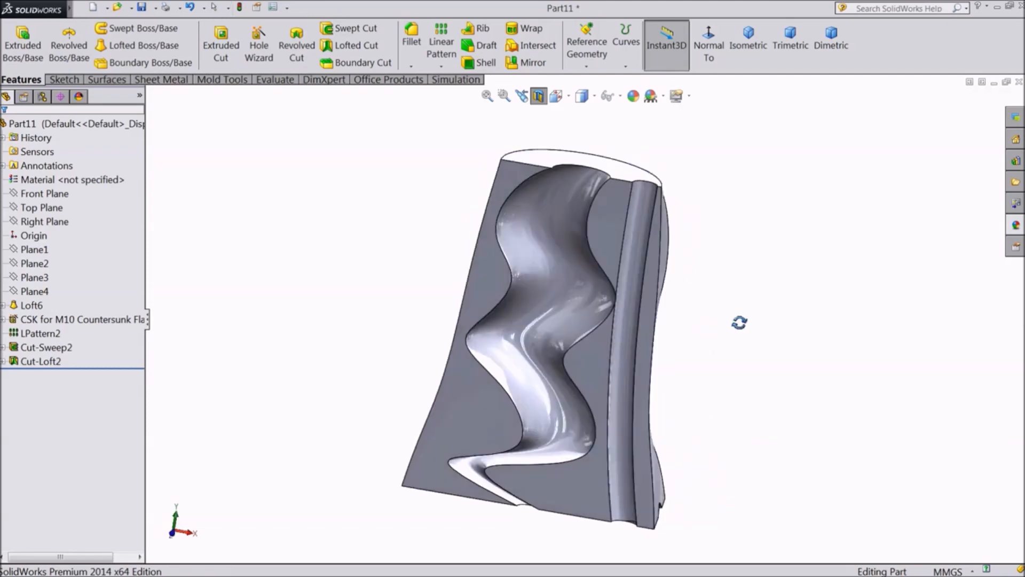
middle_click_drag(757, 202, 761, 214)
mouse_move(729, 301)
middle_mouse_down()
mouse_move(693, 355)
mouse_move(631, 338)
mouse_move(741, 303)
middle_mouse_up()
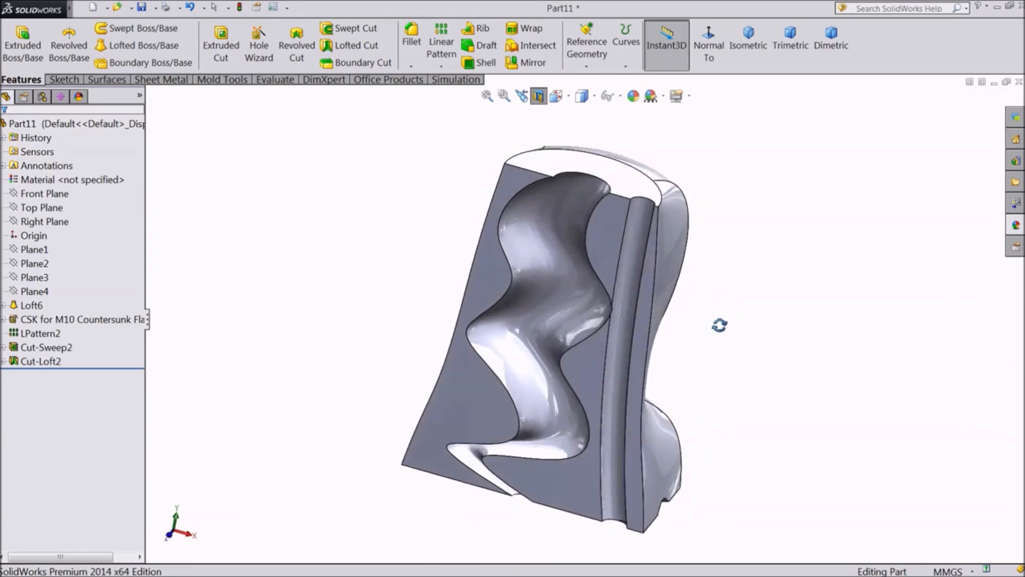
left_click(539, 95)
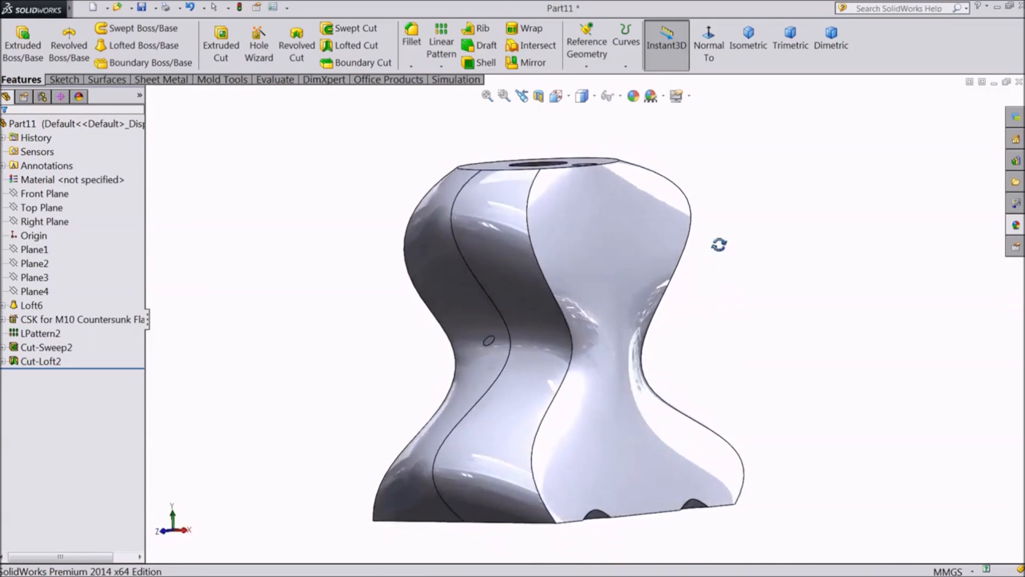